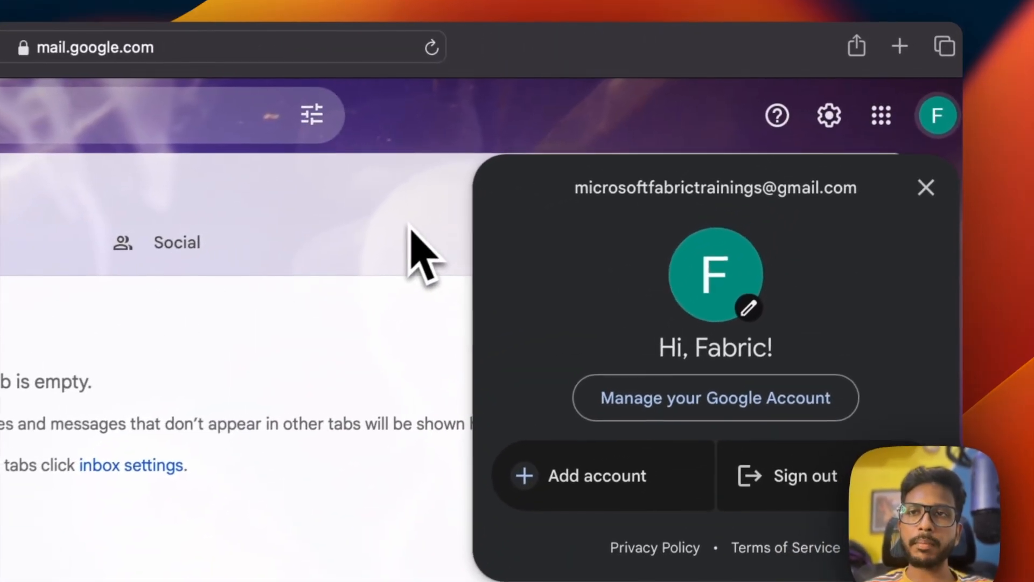
# - Close the Google account details, open account.microsoft.com in a new browser tab and start signing in
pyautogui.click(671, 114)
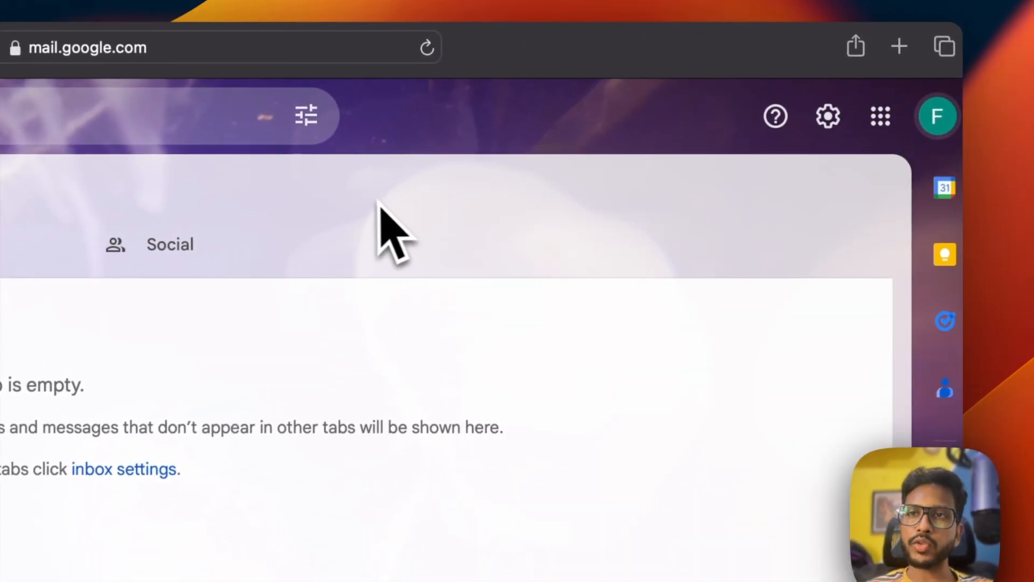
pyautogui.click(904, 59)
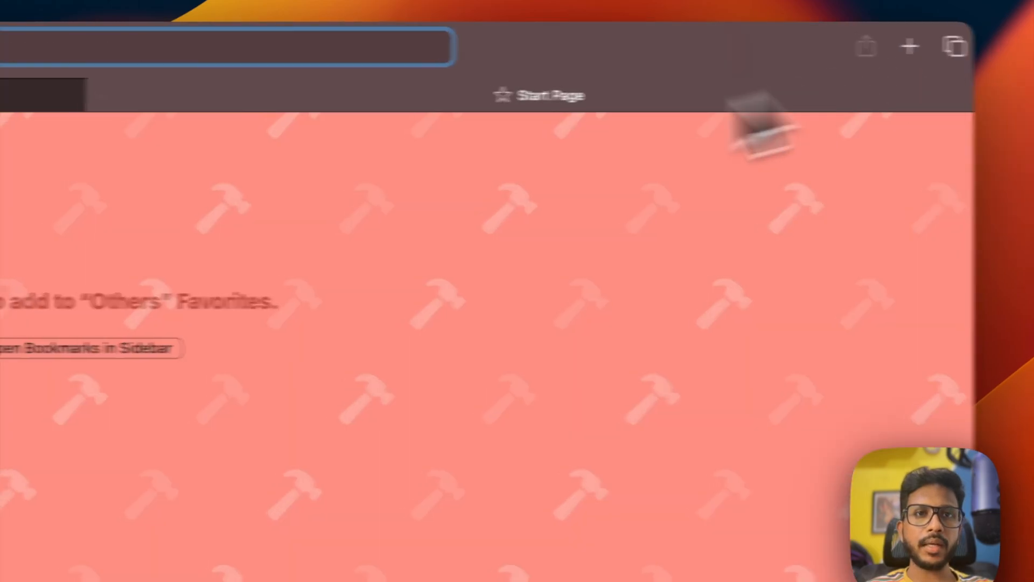
pyautogui.write('account.')
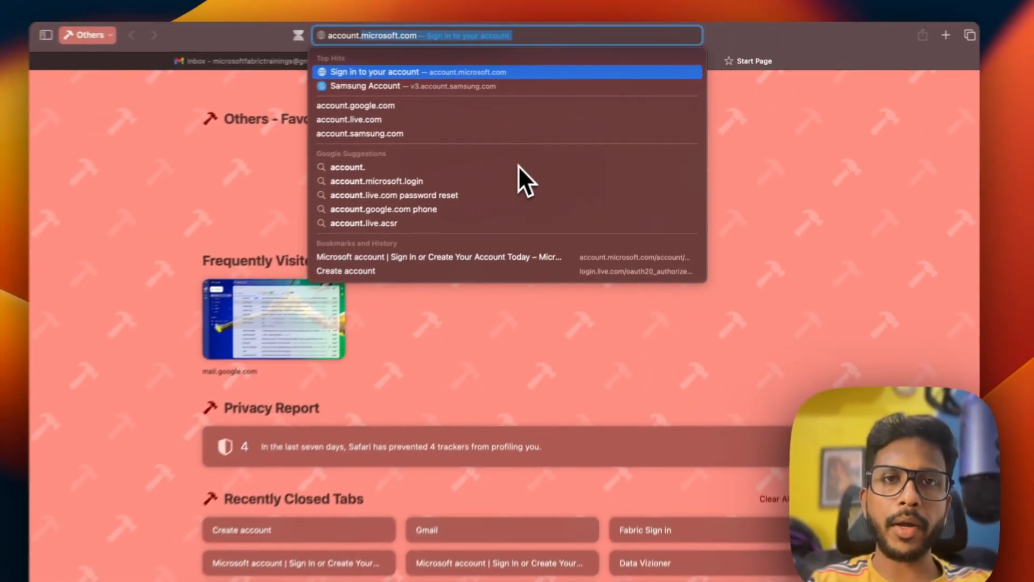
pyautogui.press('Return')
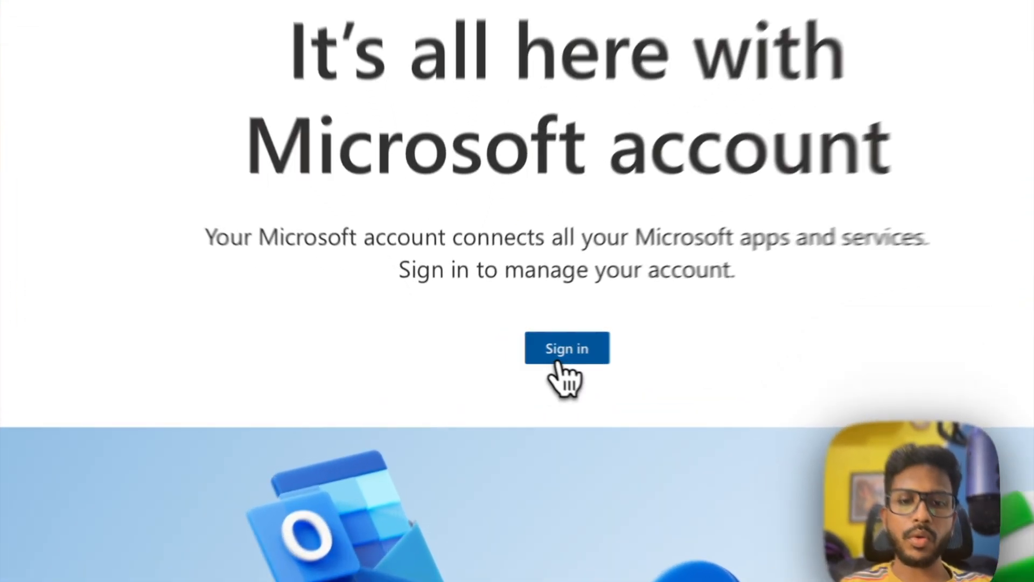
pyautogui.click(512, 351)
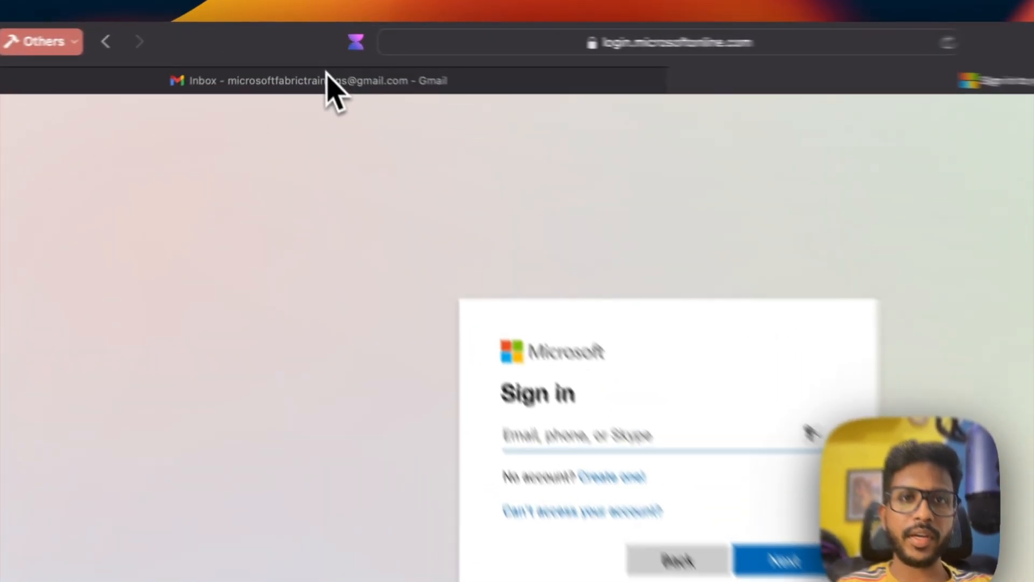
# - Copy the full e-mail address from the Google account details in the Gmail inbox
pyautogui.click(288, 58)
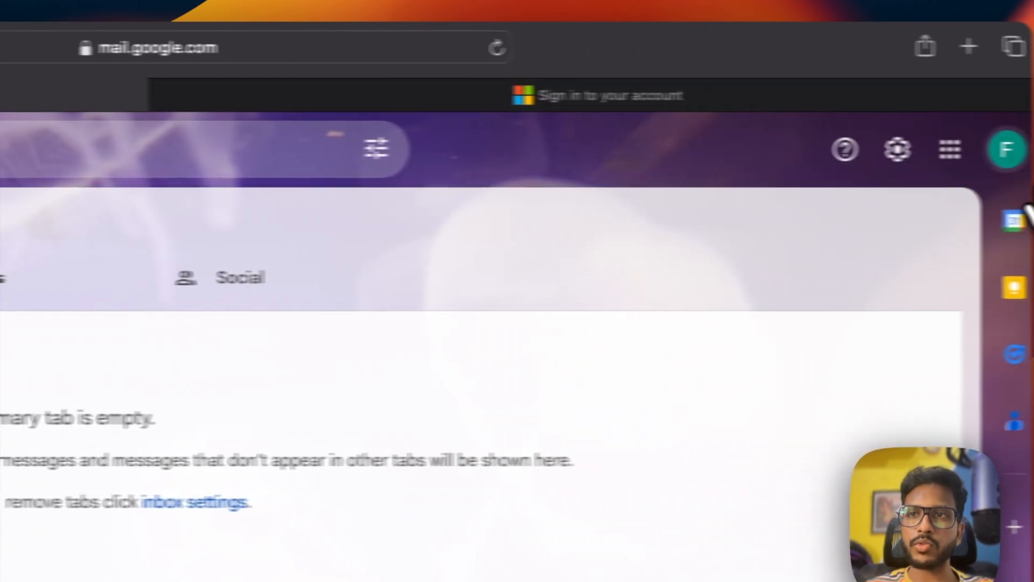
pyautogui.click(1011, 149)
pyautogui.tripleClick(709, 224)
pyautogui.click(709, 224)
pyautogui.moveTo(857, 224); pyautogui.dragTo(525, 231)
pyautogui.press('super+c')
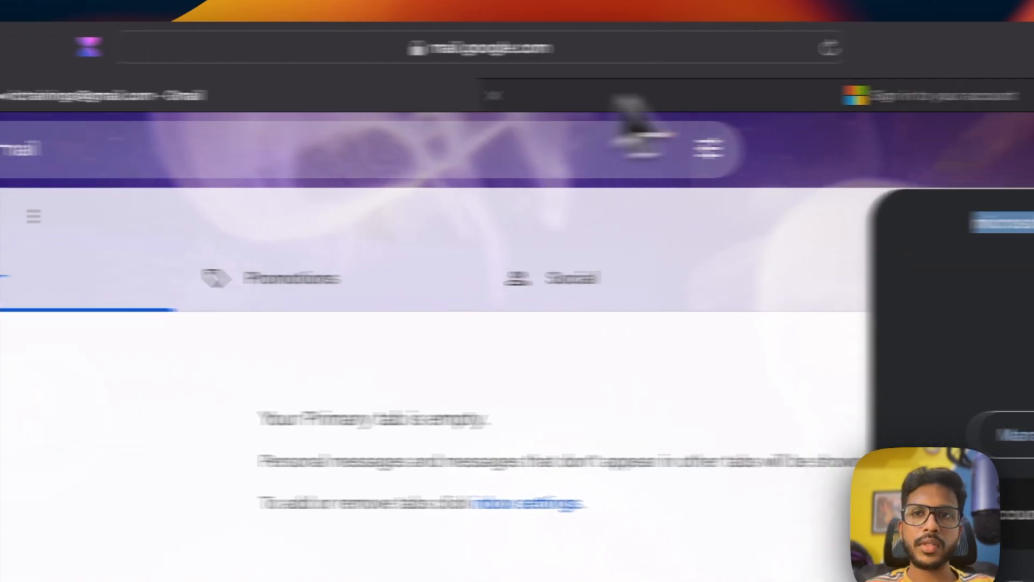
# - Paste the copied e-mail address into the Microsoft sign-in form and submit it
pyautogui.click(859, 97)
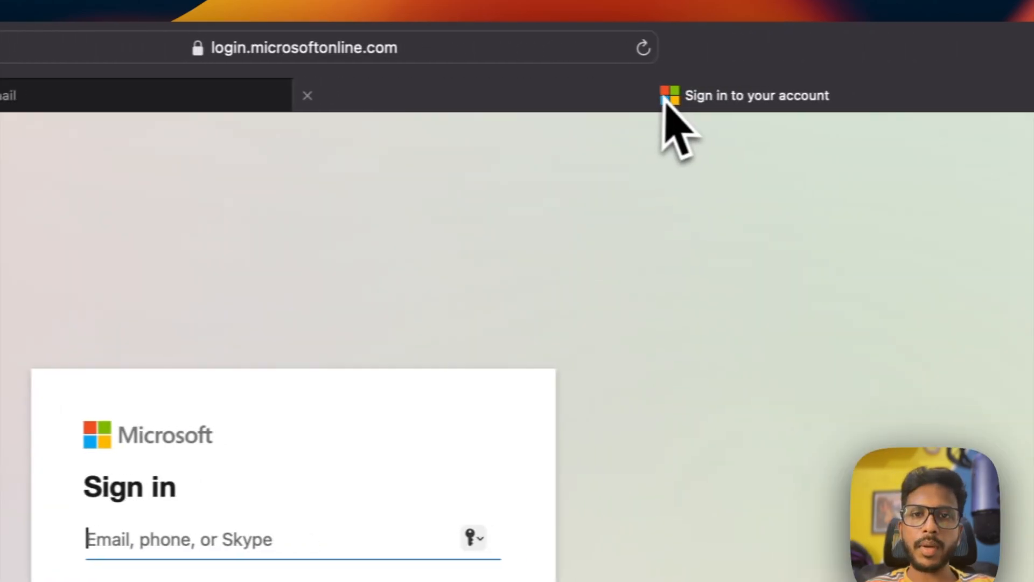
pyautogui.press('super+v')
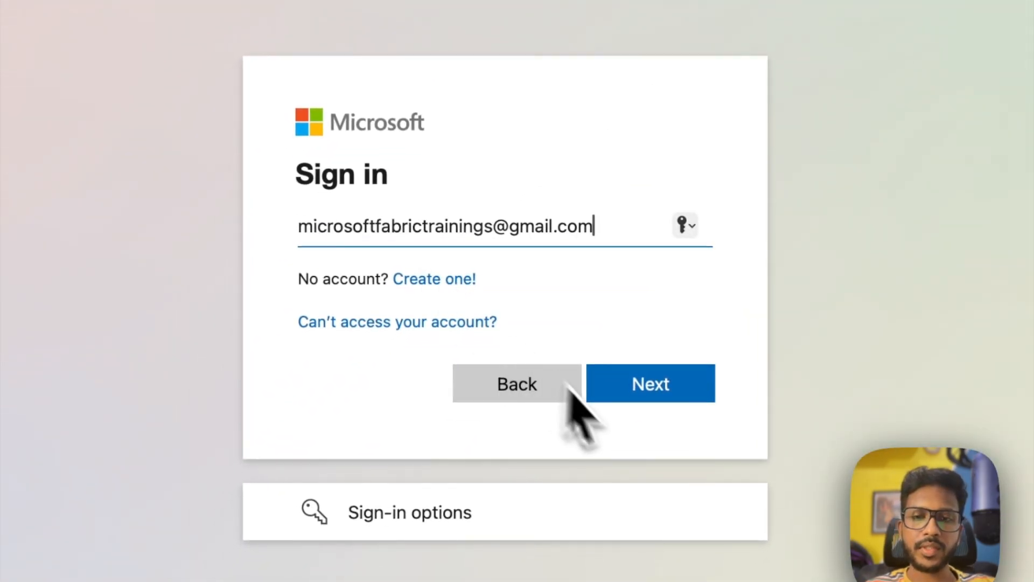
pyautogui.click(661, 392)
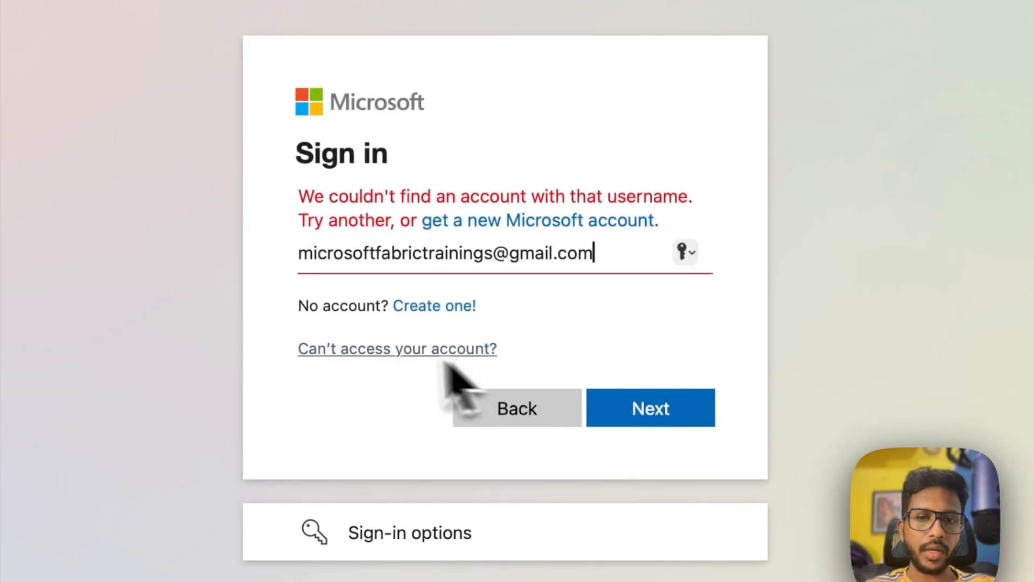
# - Start creating a new Microsoft account with the entered e-mail address and set the account password
pyautogui.click(428, 316)
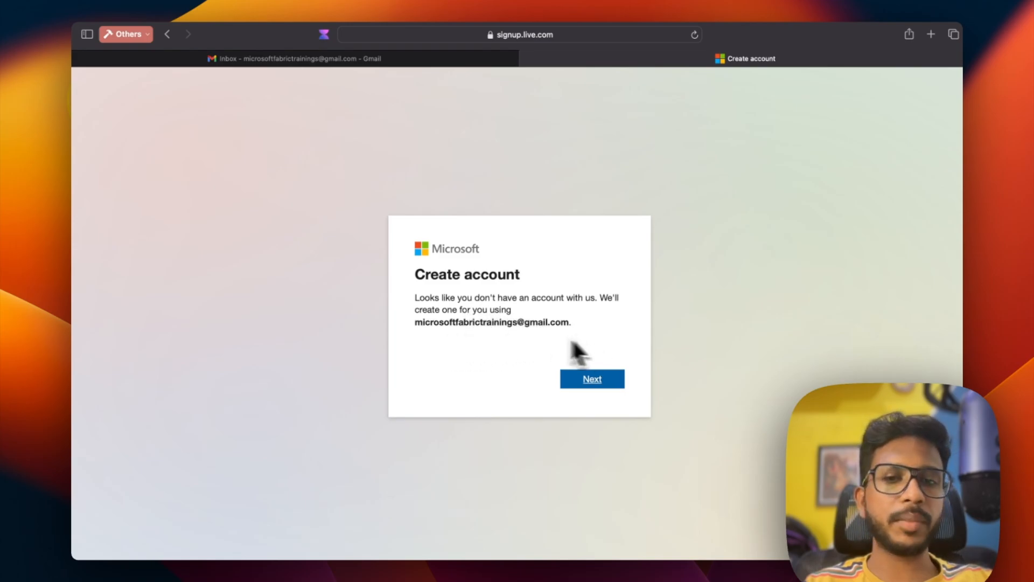
pyautogui.click(595, 381)
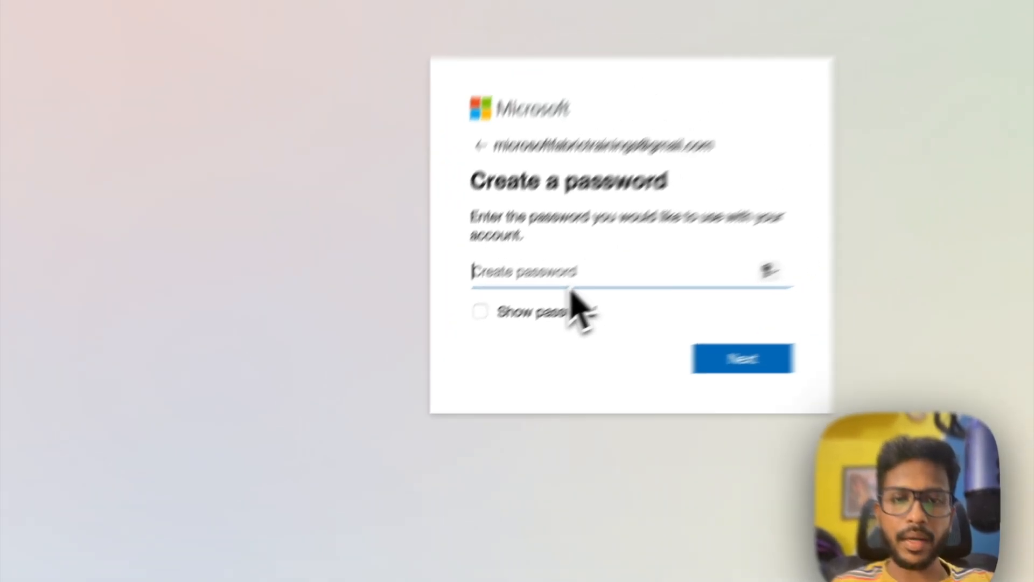
pyautogui.write('•••••••••')
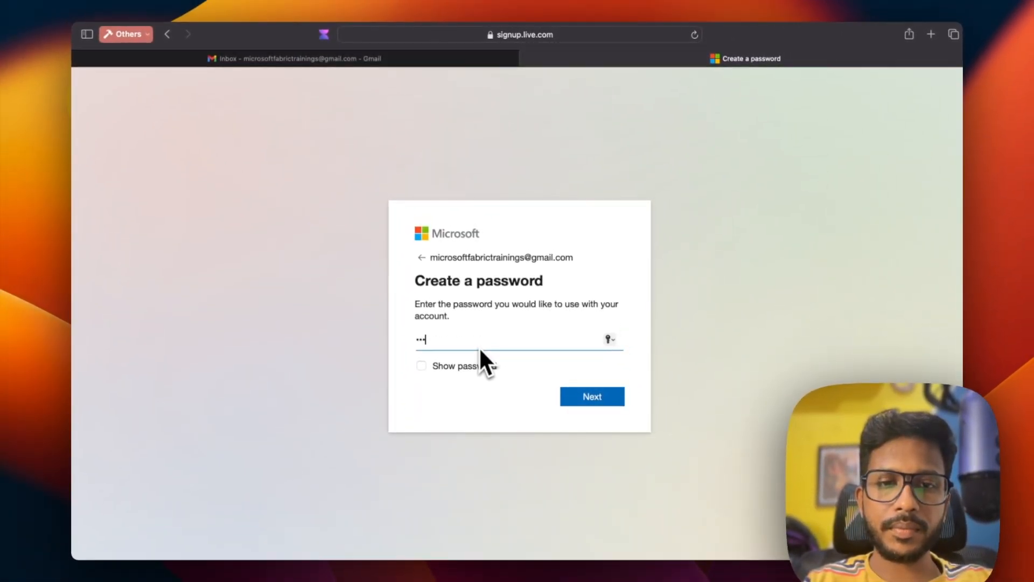
pyautogui.click(605, 397)
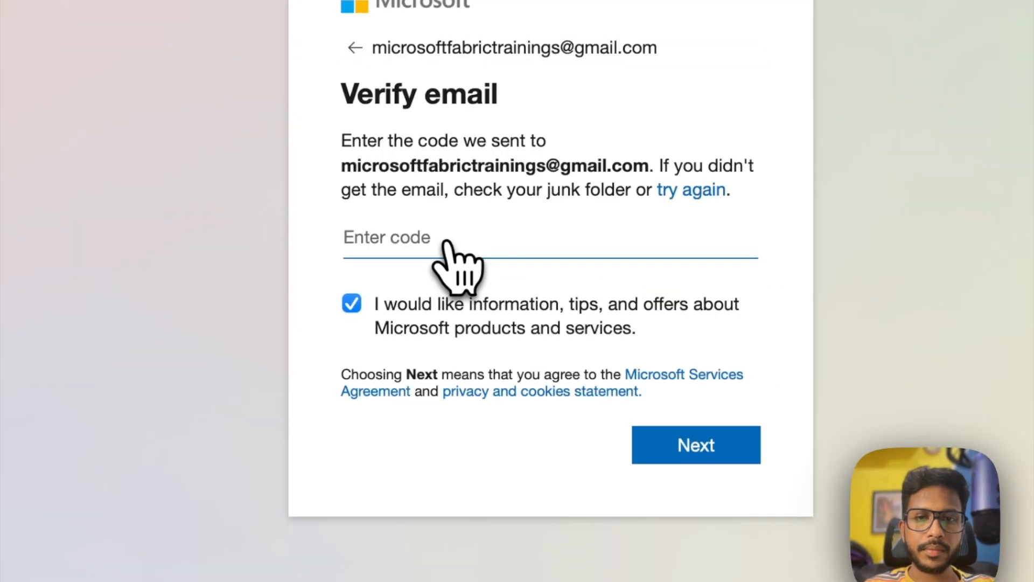
# - Open the "Verify your email address" message in the Gmail inbox and copy its security code
pyautogui.click(447, 244)
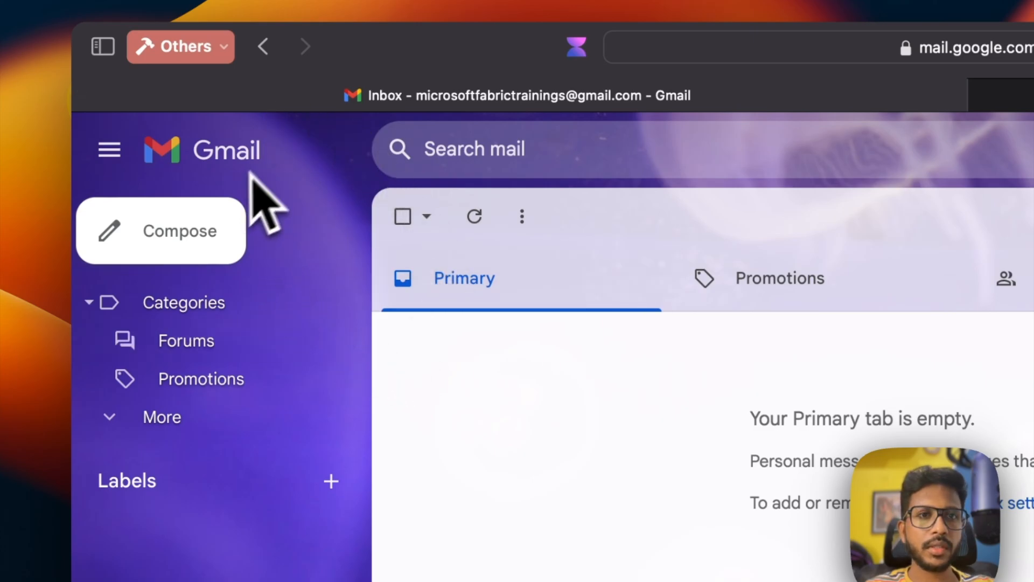
pyautogui.click(235, 155)
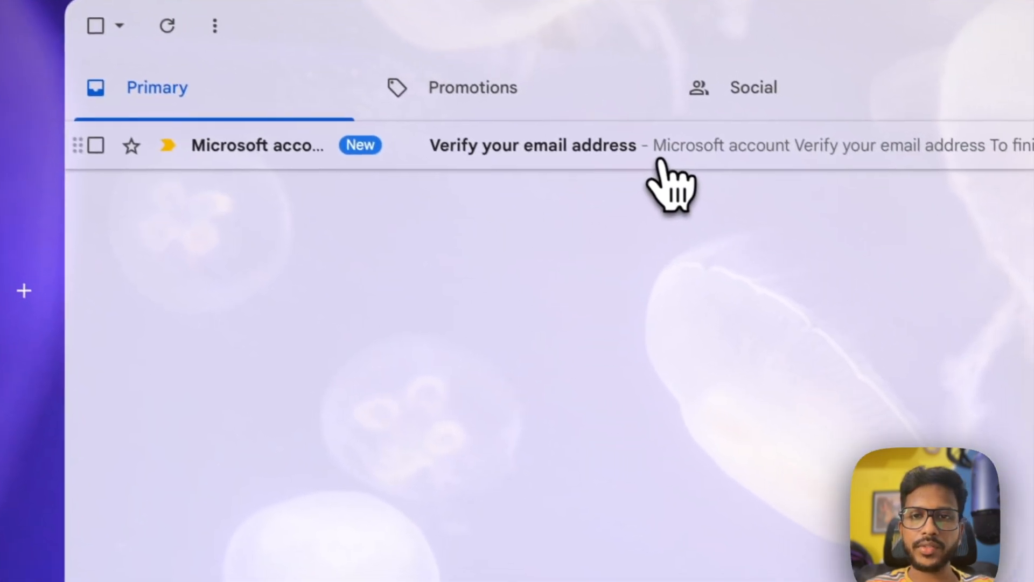
pyautogui.click(969, 335)
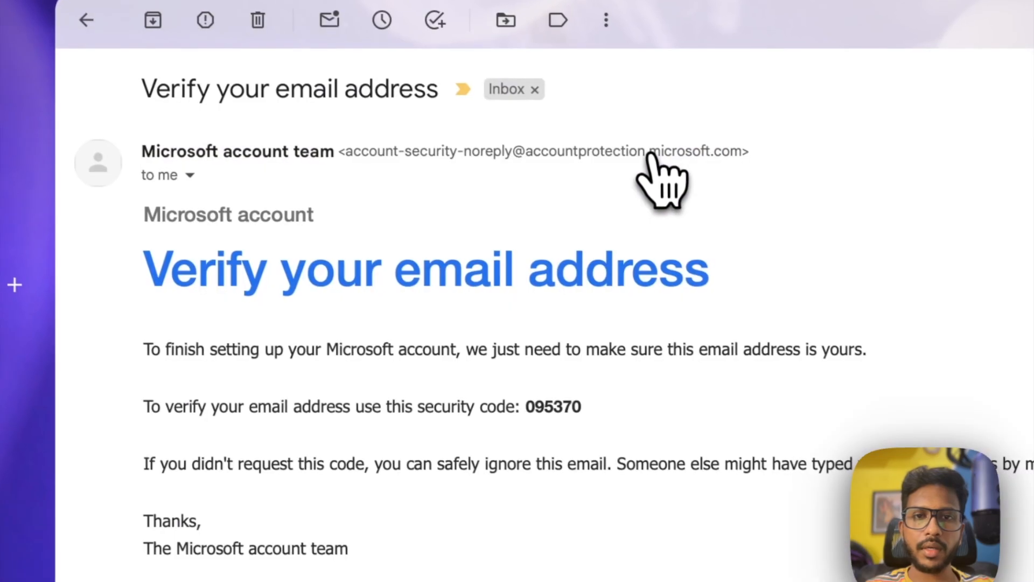
pyautogui.doubleClick(547, 405)
pyautogui.press('super+c')
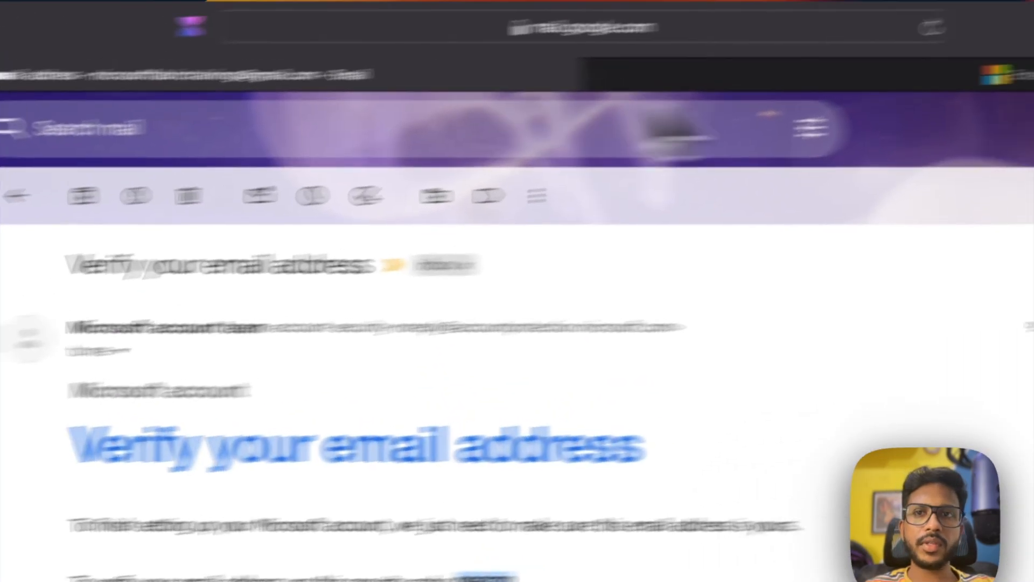
# - Paste the security code into the Microsoft account's e-mail verification form and submit it
pyautogui.click(725, 95)
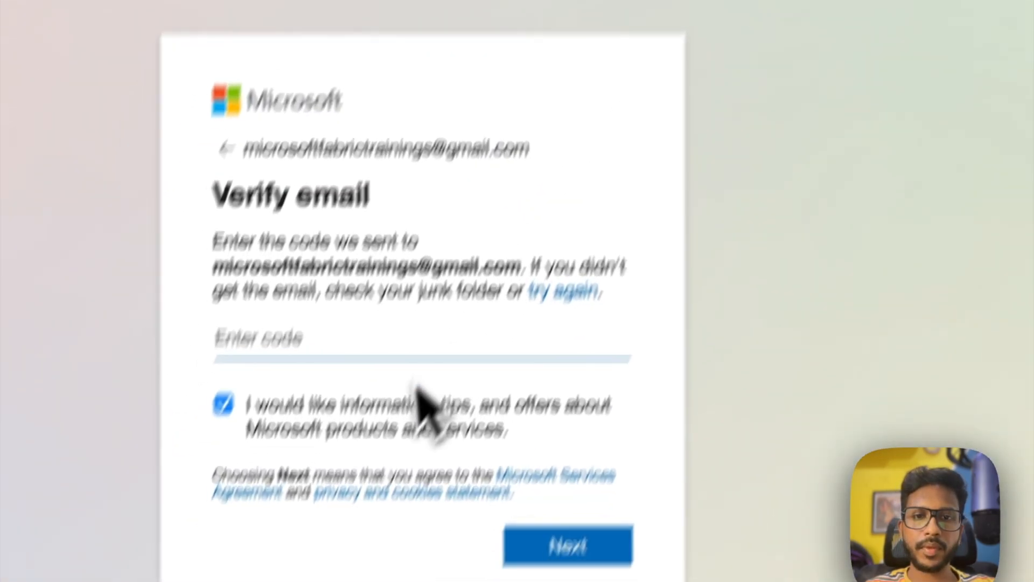
pyautogui.click(335, 350)
pyautogui.press('super+v')
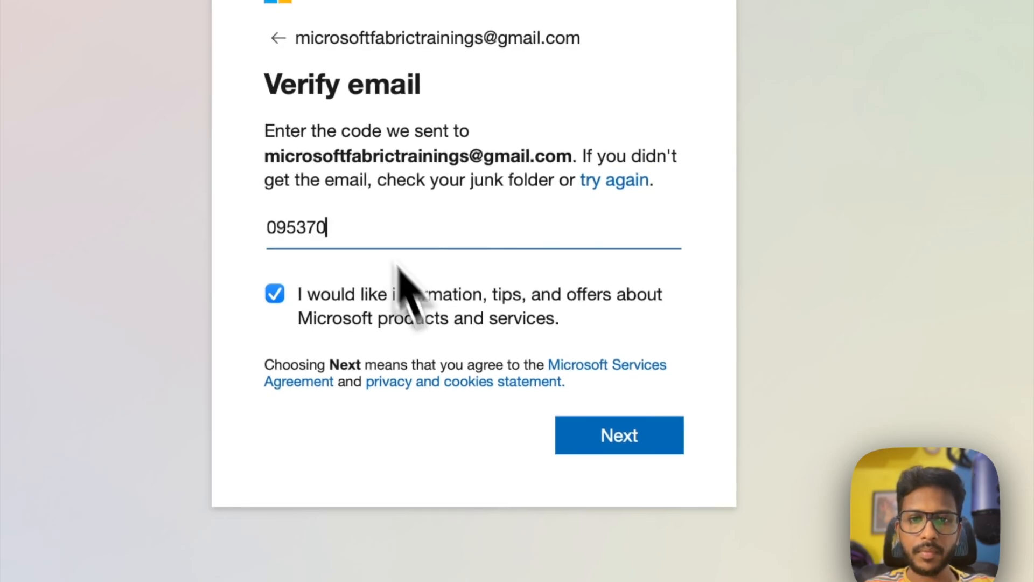
pyautogui.click(607, 446)
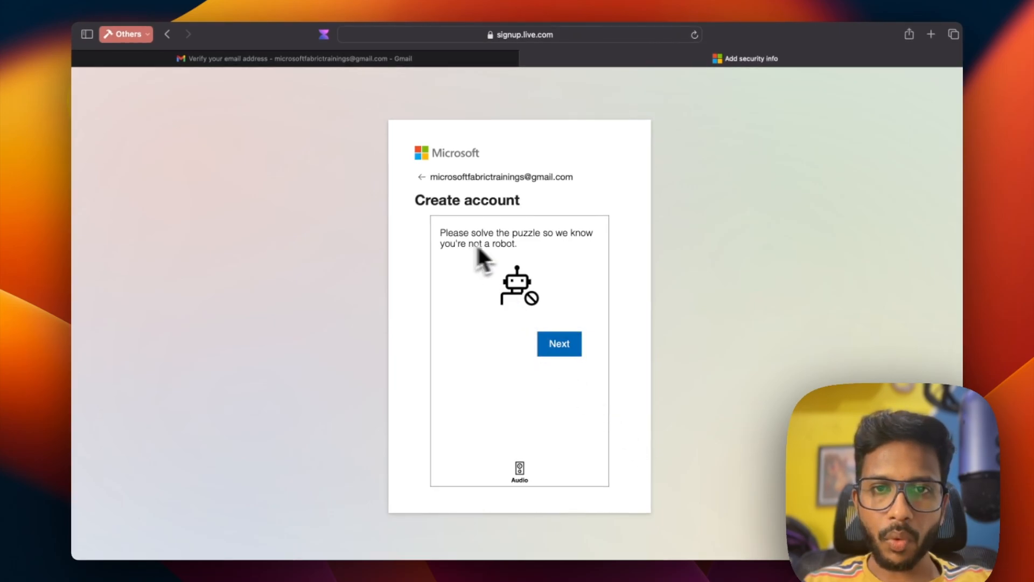
# - Solve the robot-check puzzle by rotating the chair to face the hand's direction, and submit the answer
pyautogui.click(555, 348)
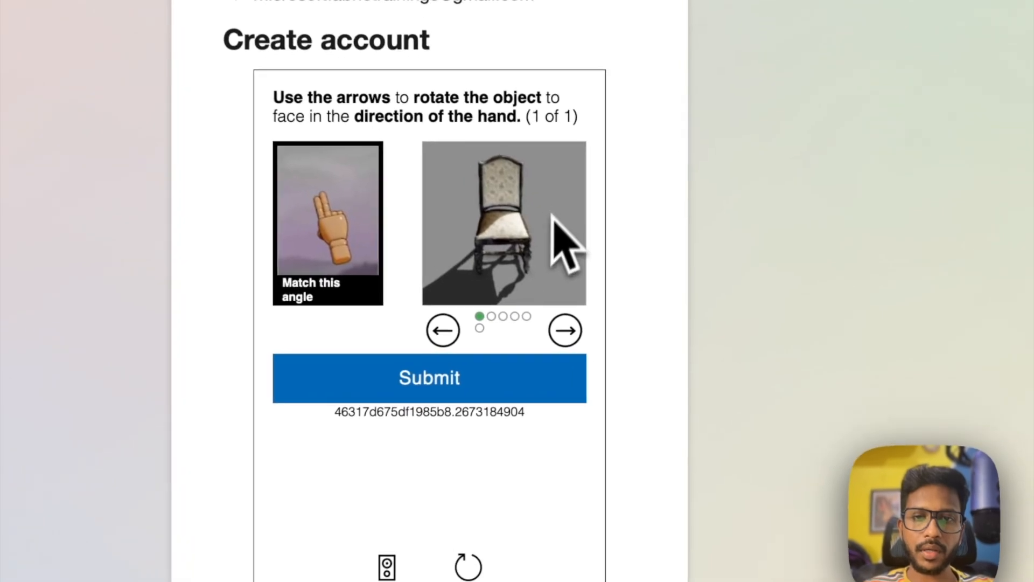
pyautogui.click(588, 347)
pyautogui.click(589, 347)
pyautogui.click(563, 330)
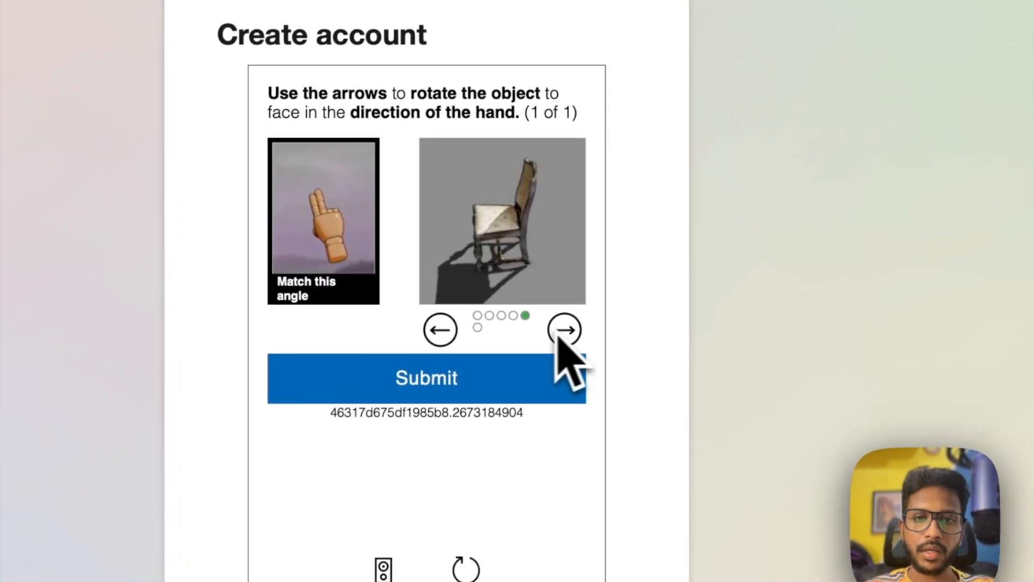
pyautogui.click(439, 330)
pyautogui.click(455, 391)
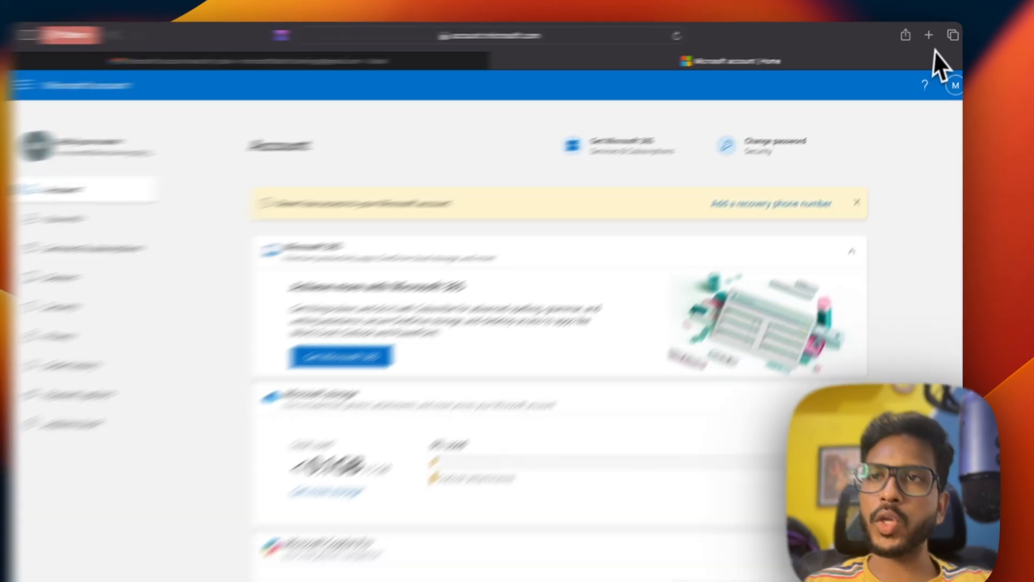
# - Search the web for "azure portal free account" in a new browser tab and open the Azure free account offer
pyautogui.click(931, 34)
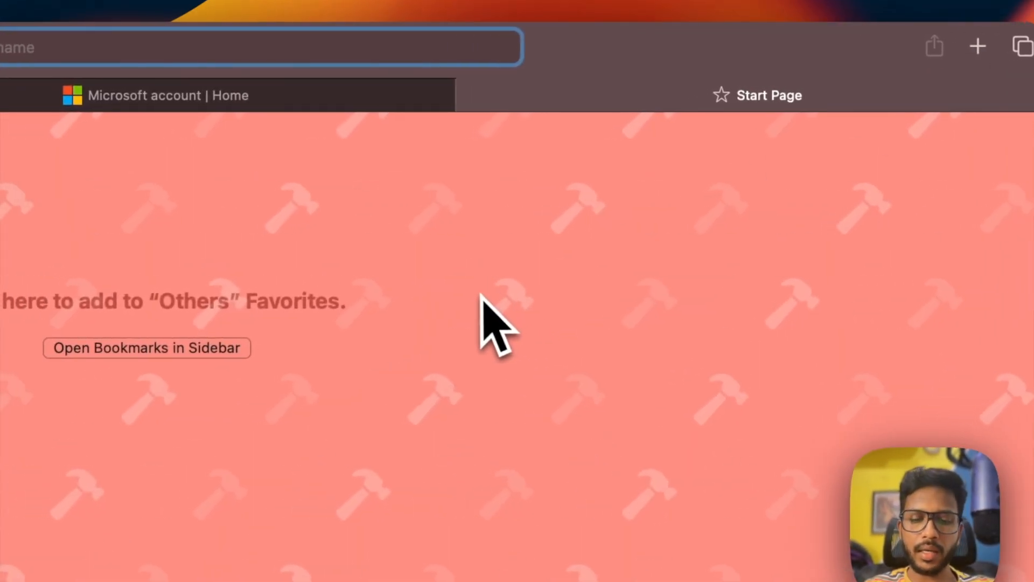
pyautogui.write('az')
pyautogui.write('ure')
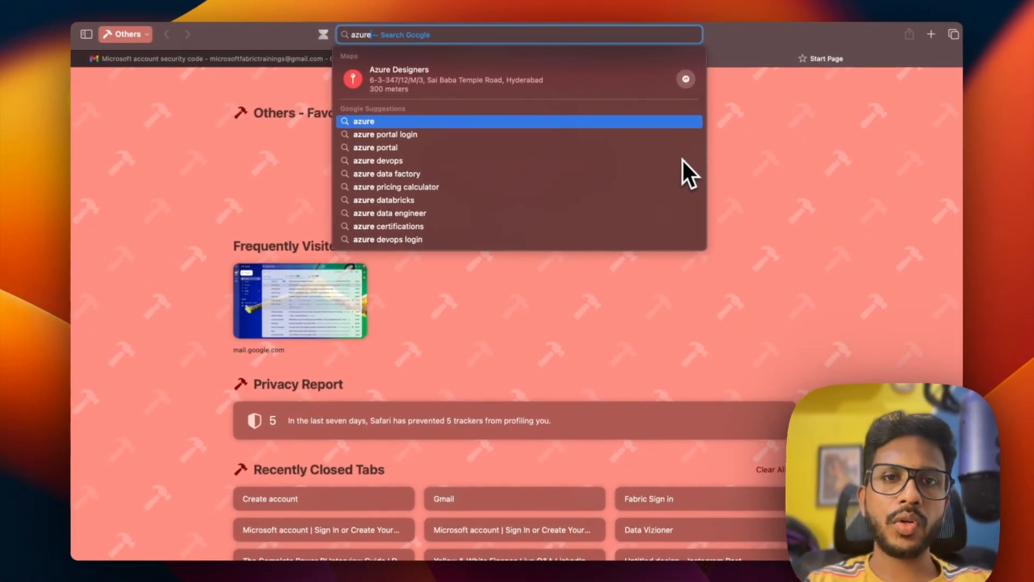
pyautogui.write(' portal')
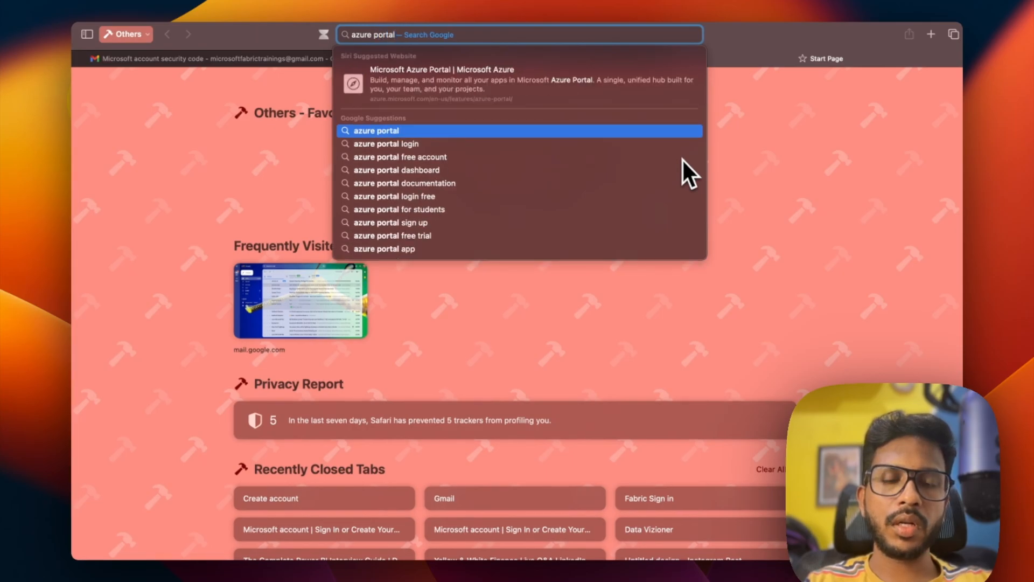
pyautogui.write(' free account')
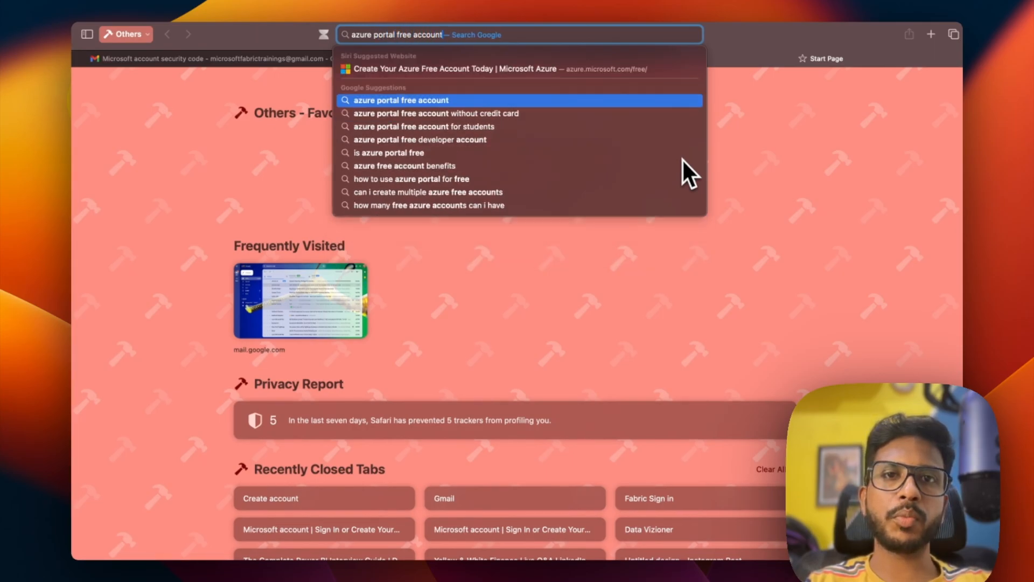
pyautogui.press('Return')
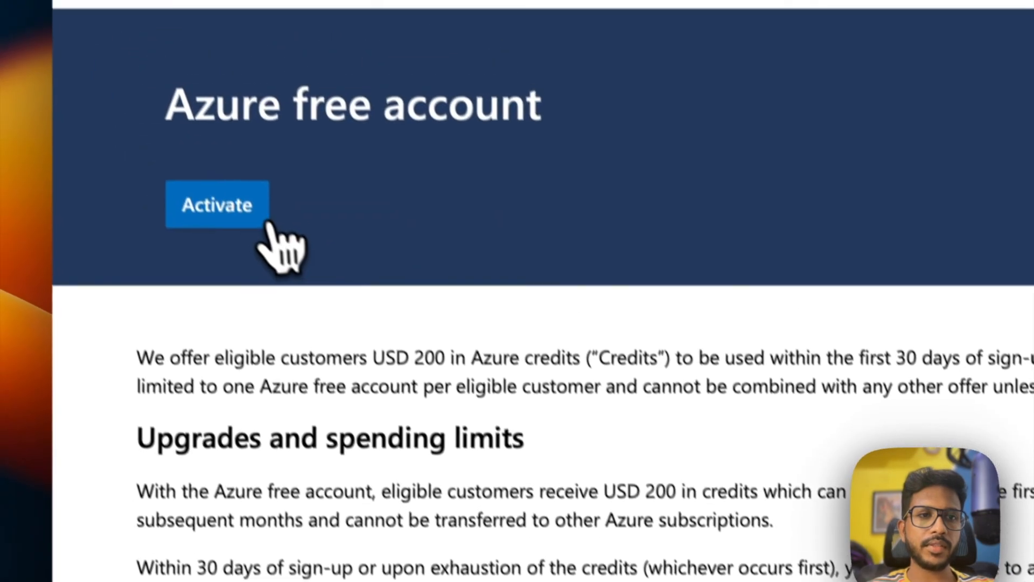
# - Activate the Azure free account offer and sign in with the new Microsoft account's e-mail address
pyautogui.click(253, 215)
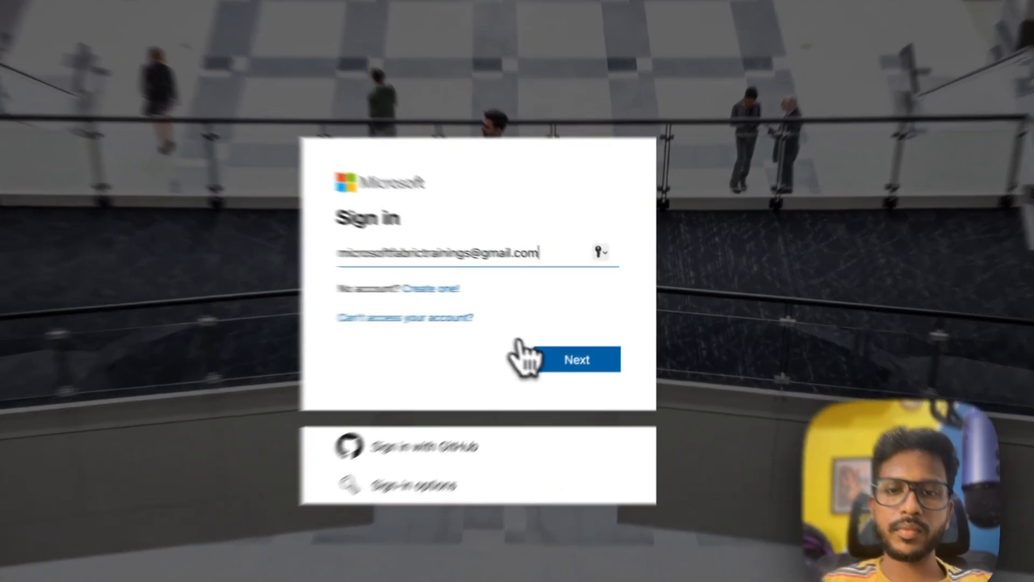
pyautogui.click(590, 344)
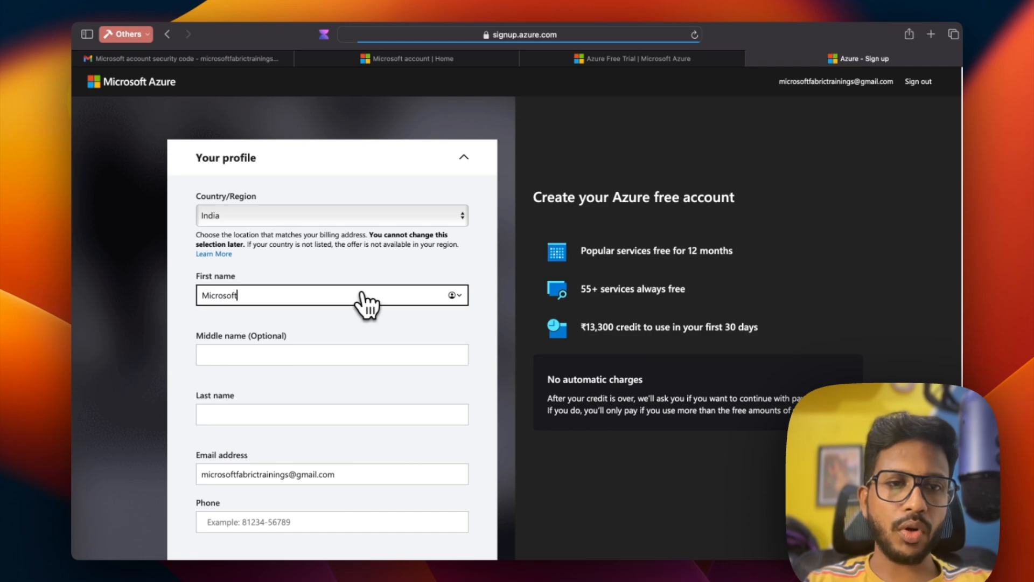
# - Fill in the first, middle and last names in the Azure sign-up profile with India as the country
pyautogui.press('Tab')
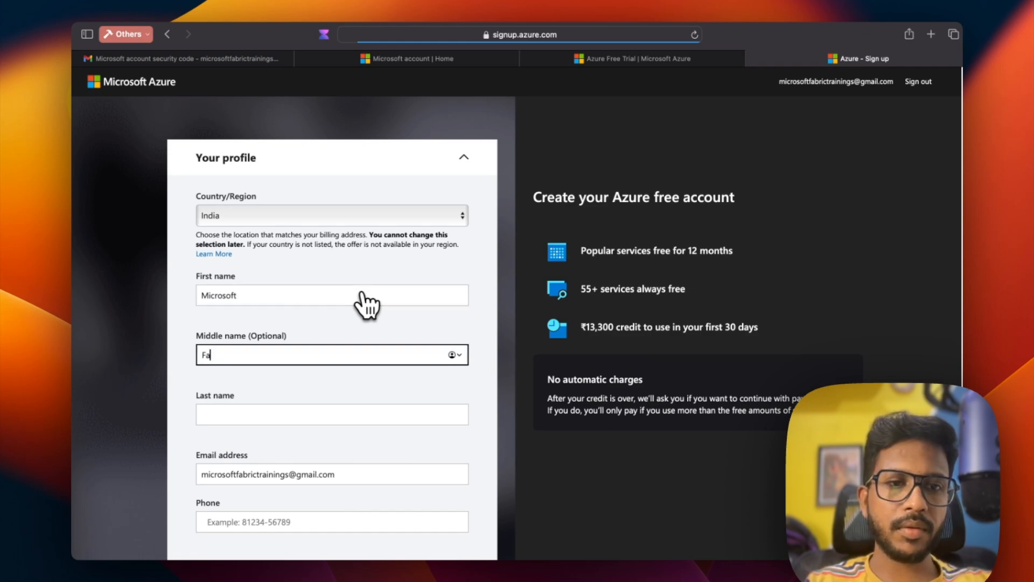
pyautogui.press('Tab')
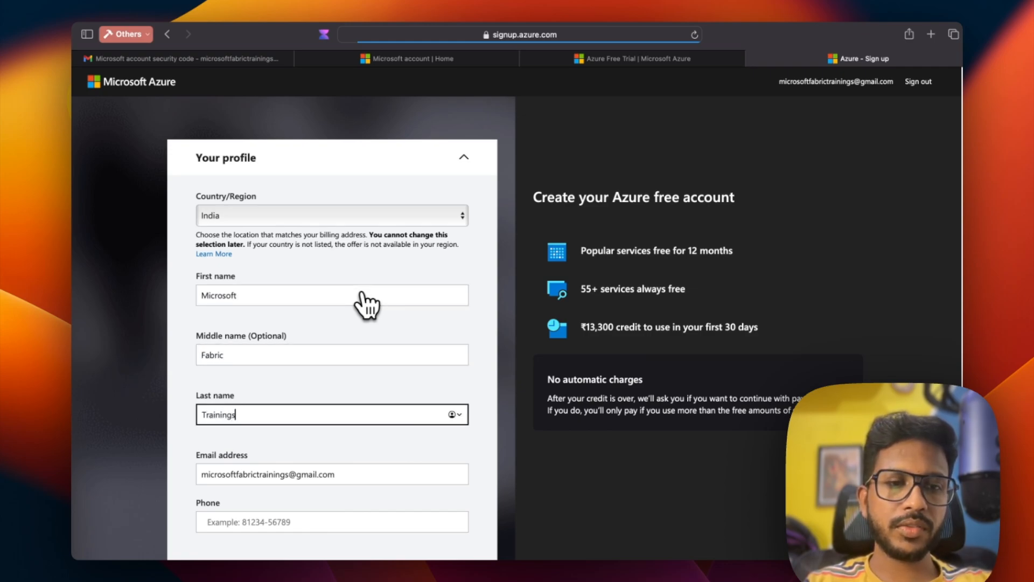
pyautogui.scroll(-1, 398, 409)
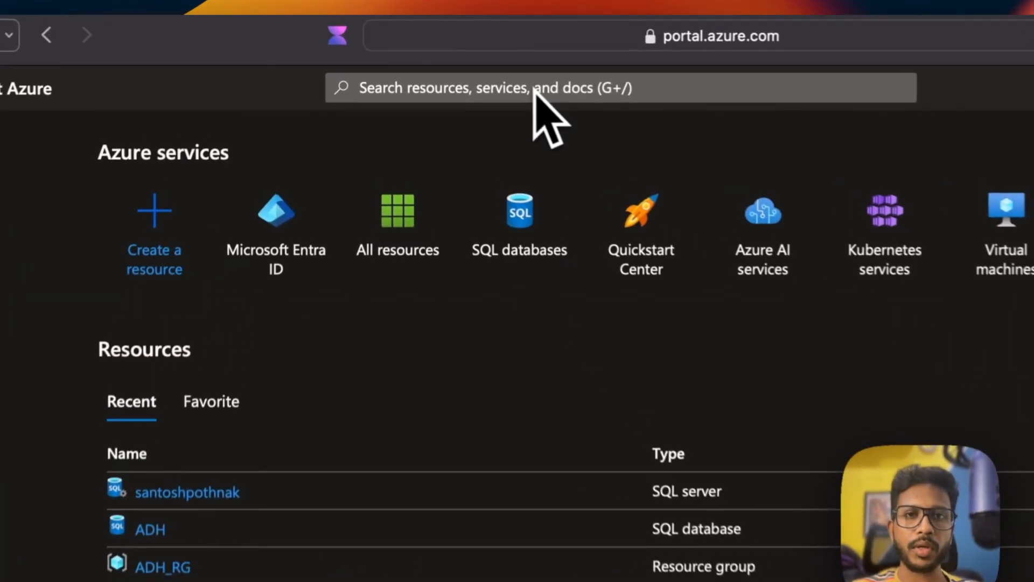
# - Search the portal for "entra" and open the Microsoft Entra ID service
pyautogui.click(534, 91)
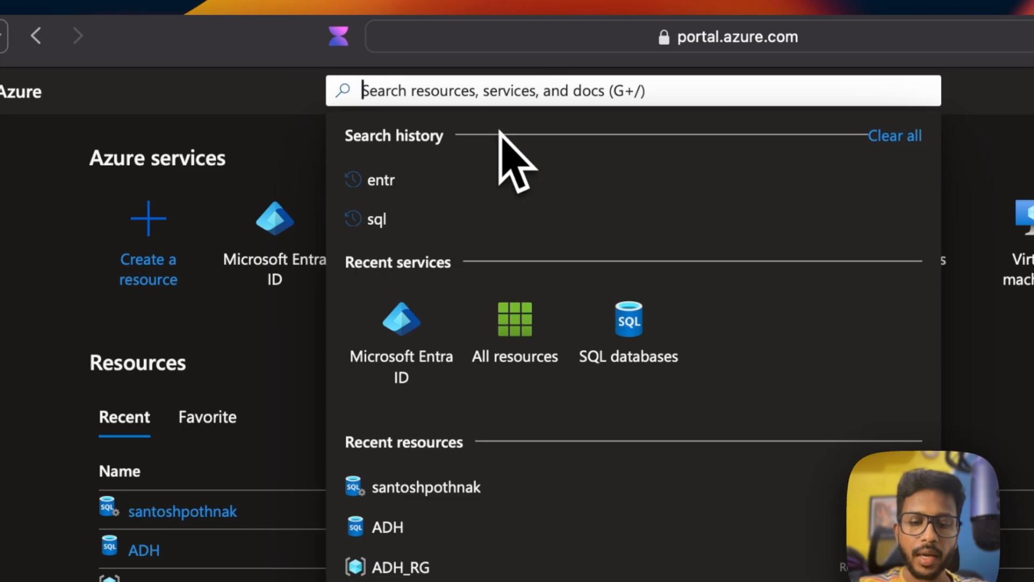
pyautogui.write('entra')
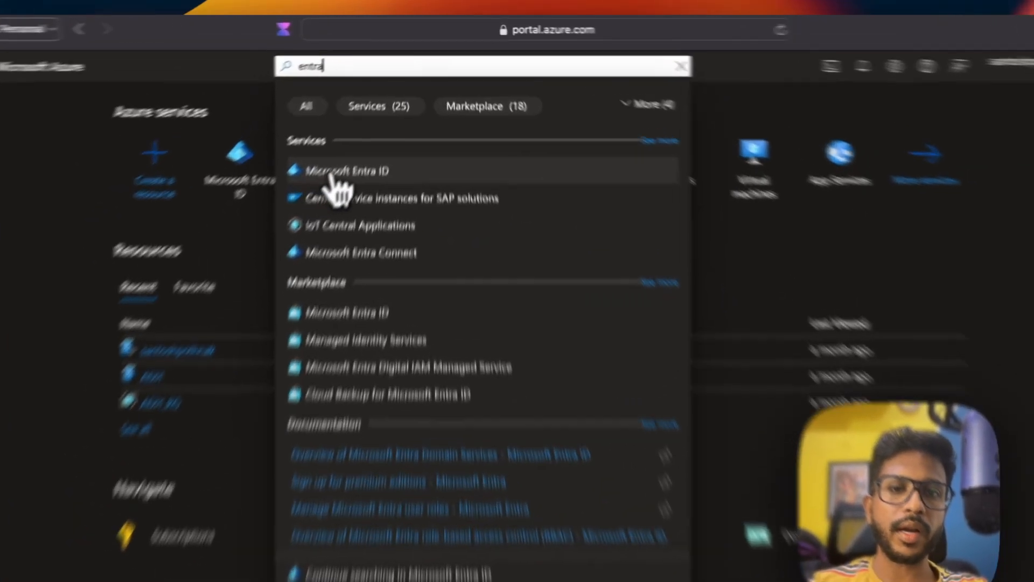
pyautogui.click(372, 132)
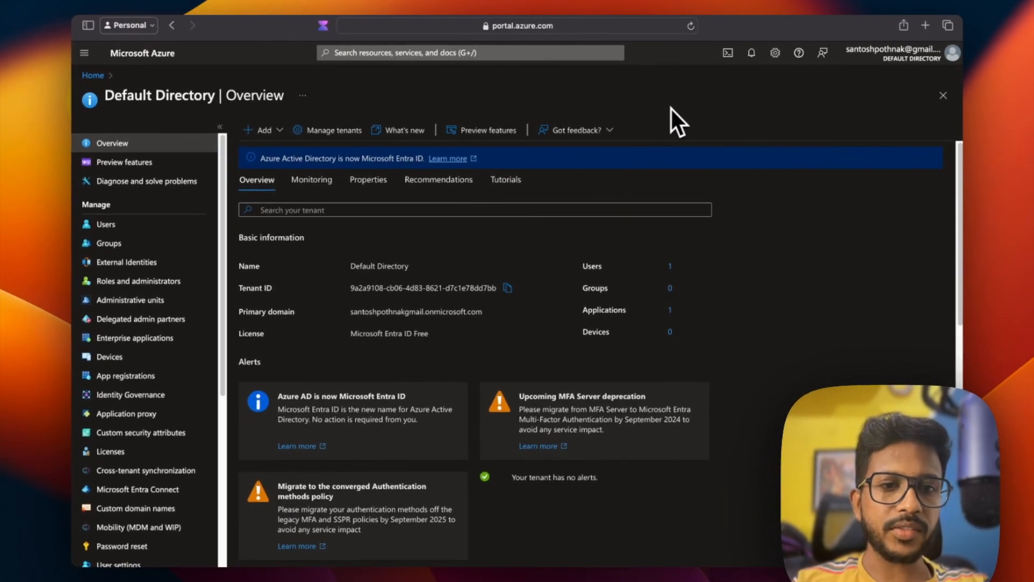
pyautogui.click(515, 52)
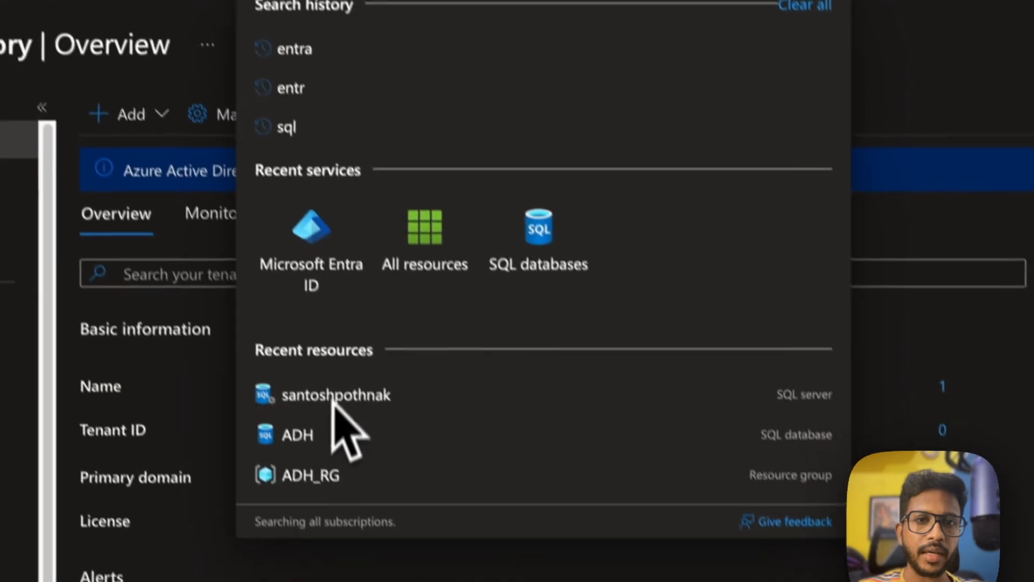
pyautogui.click(312, 237)
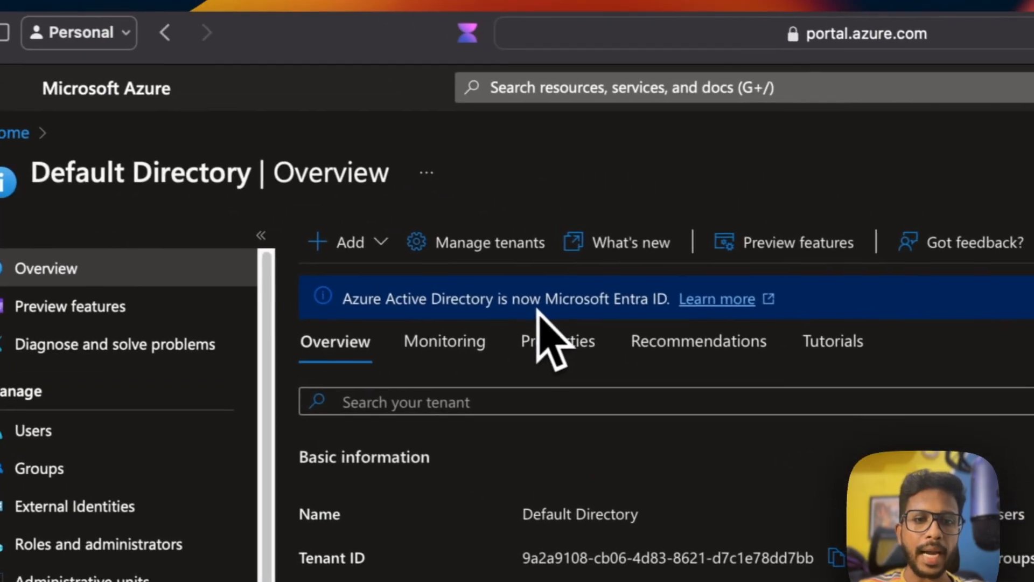
# - Start creating a new internal user from the Default Directory overview
pyautogui.click(381, 243)
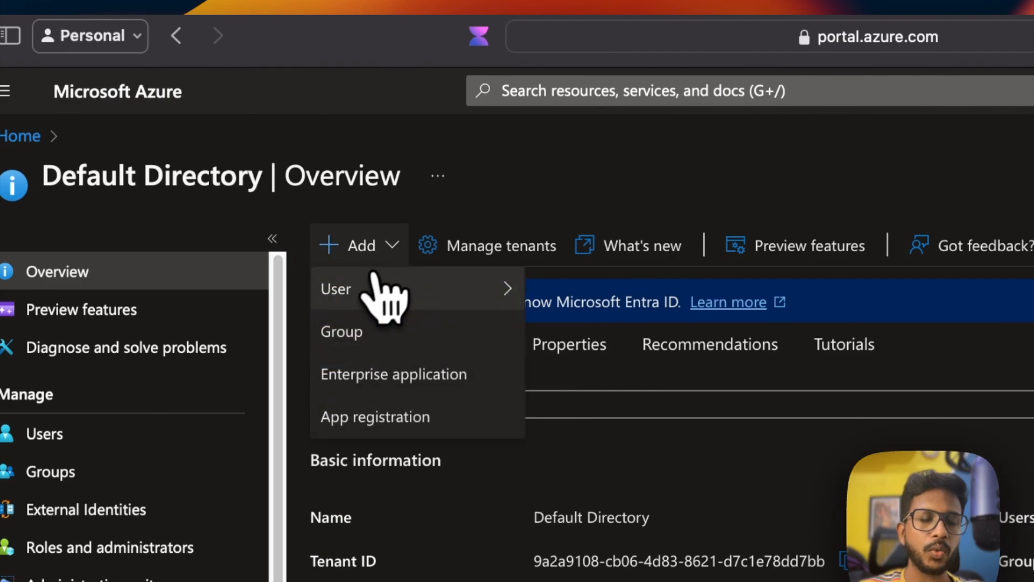
pyautogui.moveTo(366, 283)
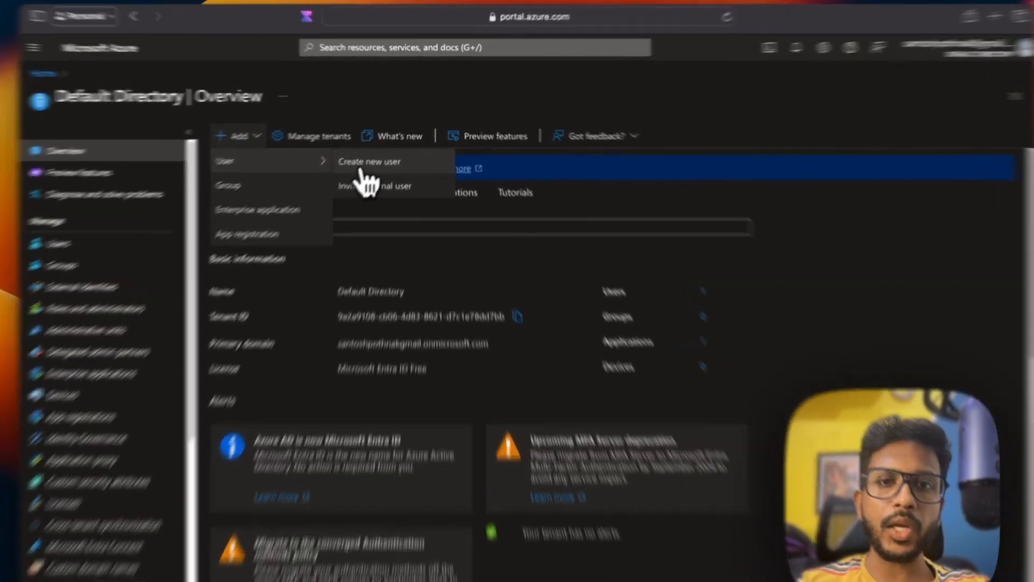
pyautogui.click(372, 156)
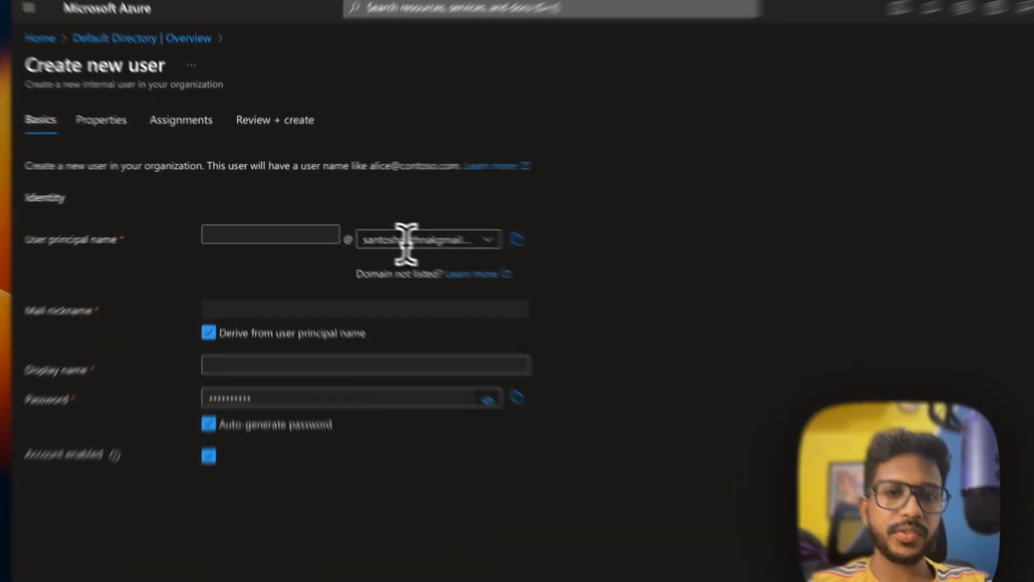
# - Set the new user's principal name to "learnfabric", without a space, on the directory's onmicrosoft.com domain
pyautogui.click(371, 227)
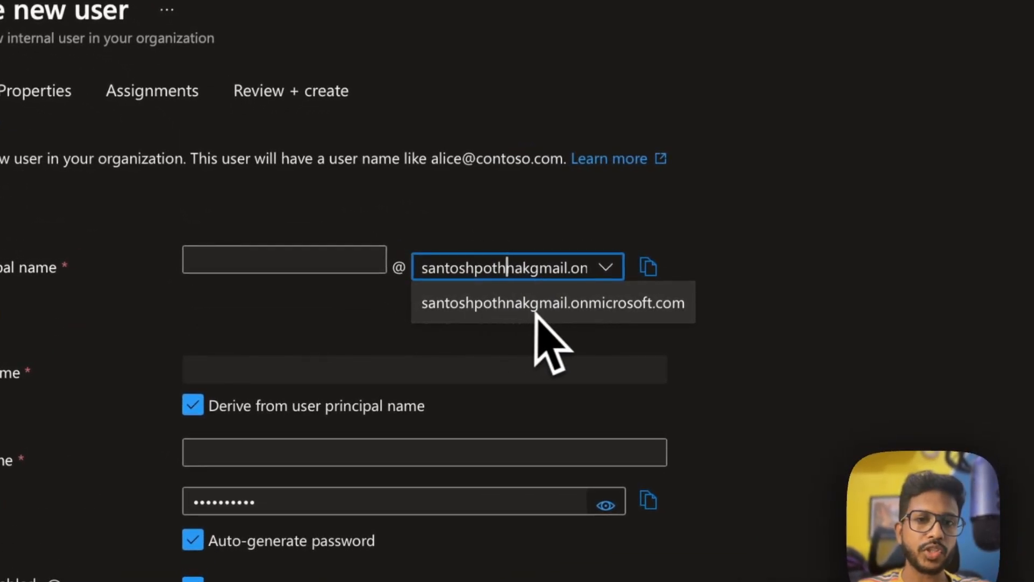
pyautogui.click(371, 292)
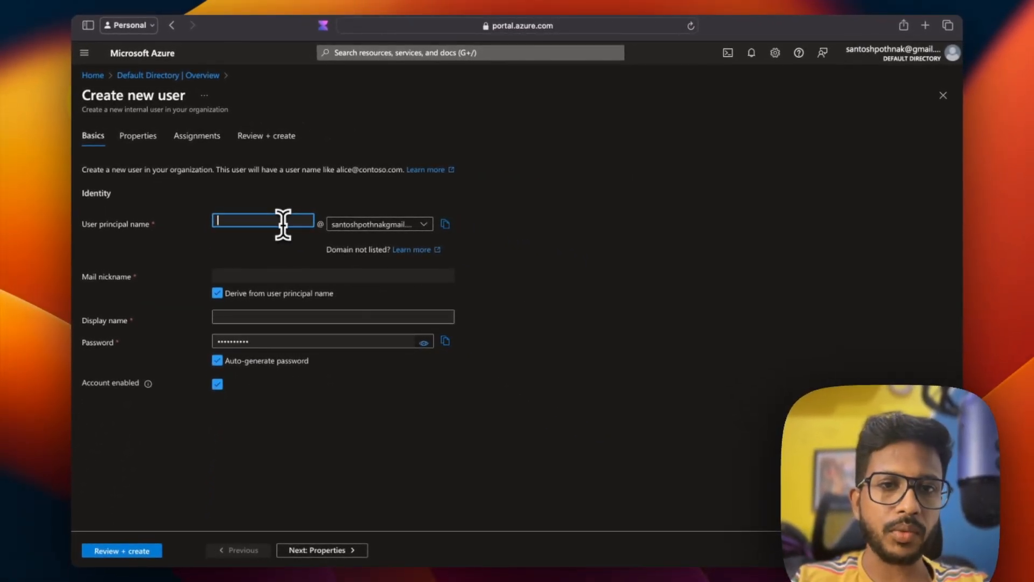
pyautogui.write('learnfabric')
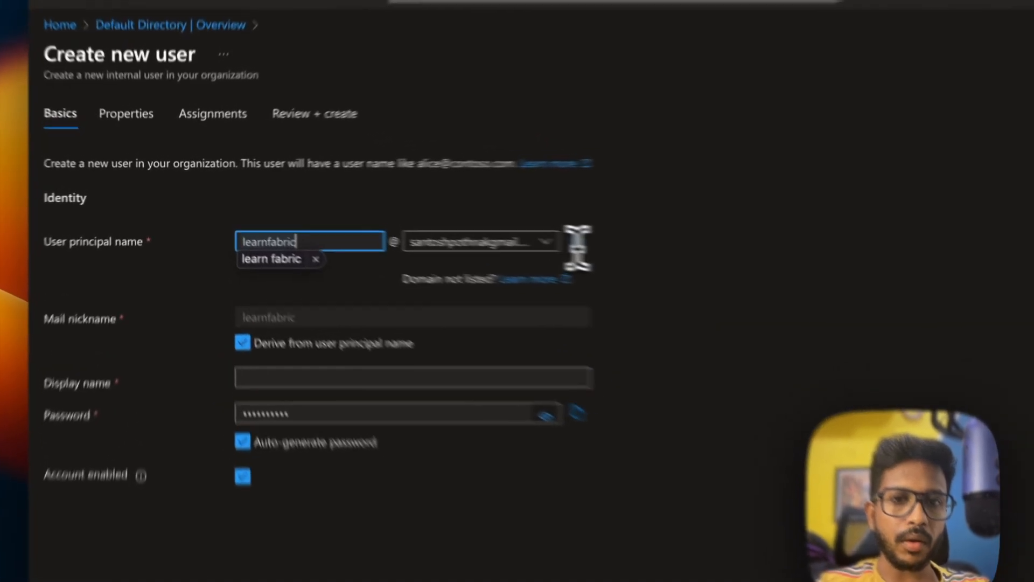
pyautogui.click(447, 226)
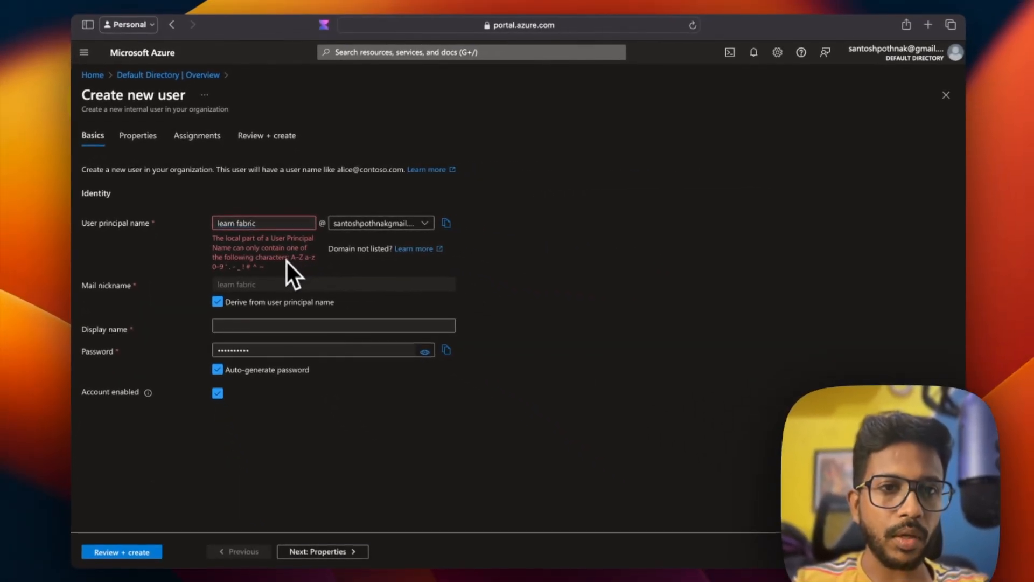
pyautogui.click(261, 224)
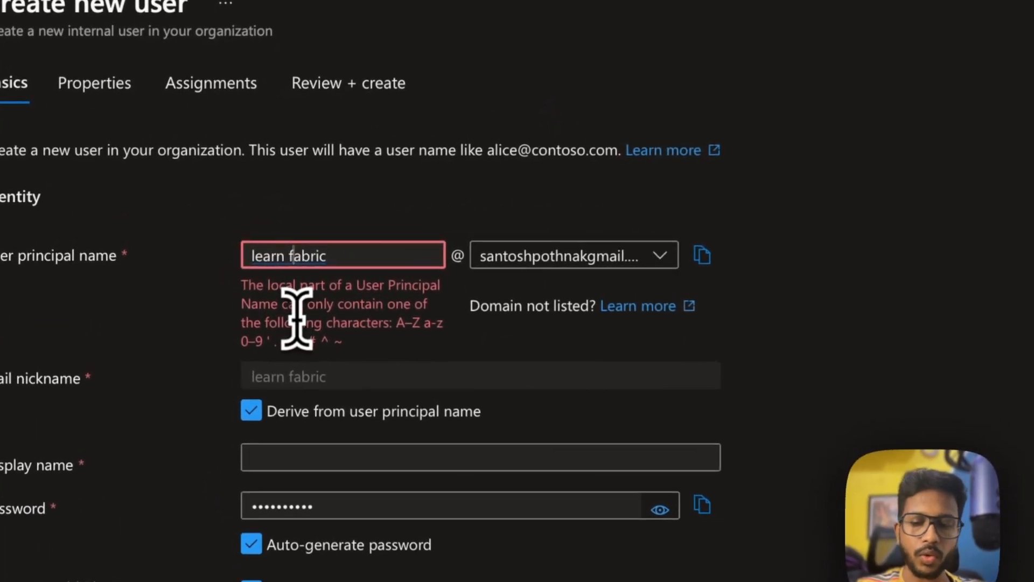
pyautogui.press('BackSpace')
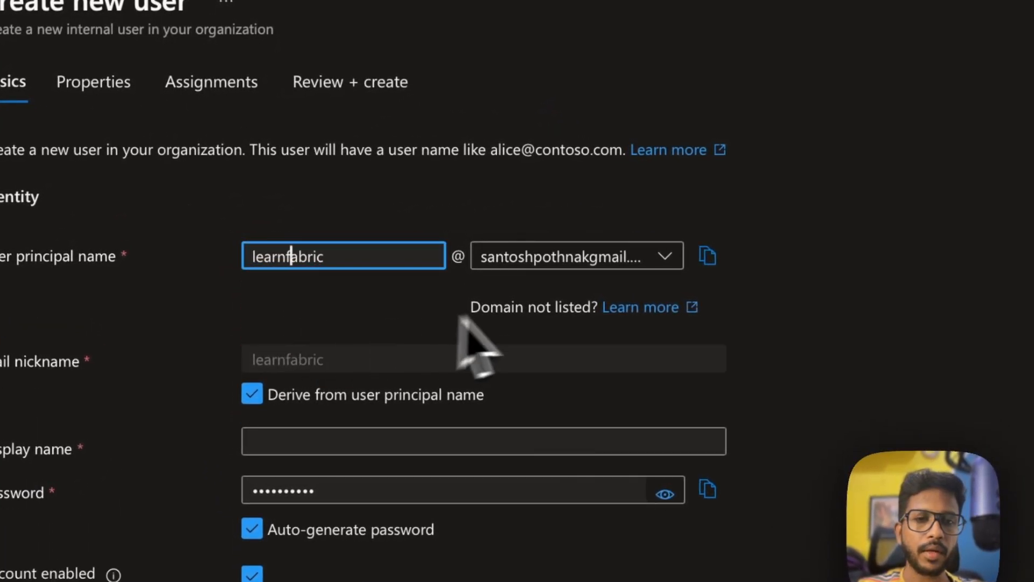
# - Set the new user's display name to "Fabric Training" and copy the user principal name
pyautogui.click(323, 373)
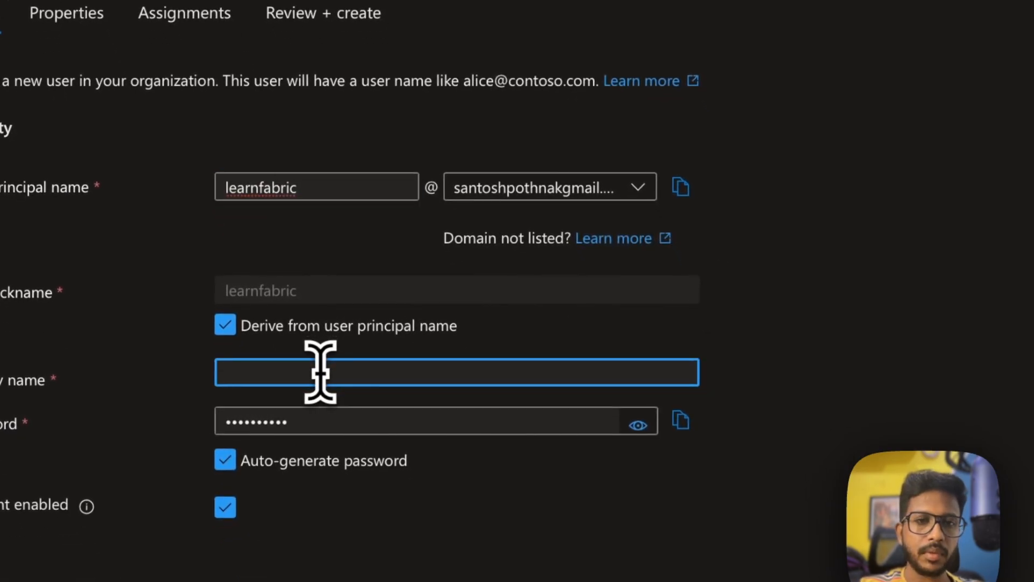
pyautogui.write('Fabric T')
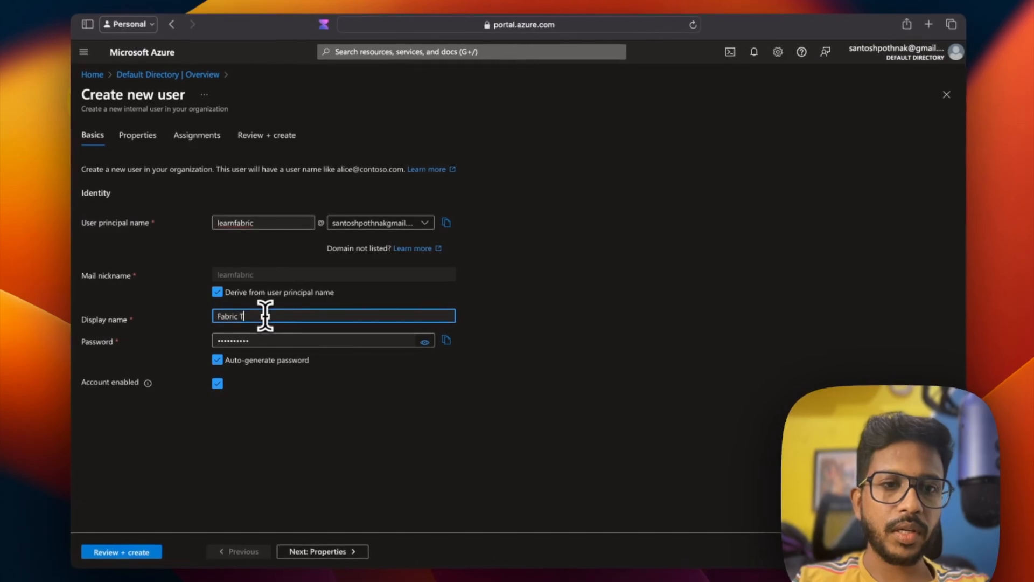
pyautogui.write('raining')
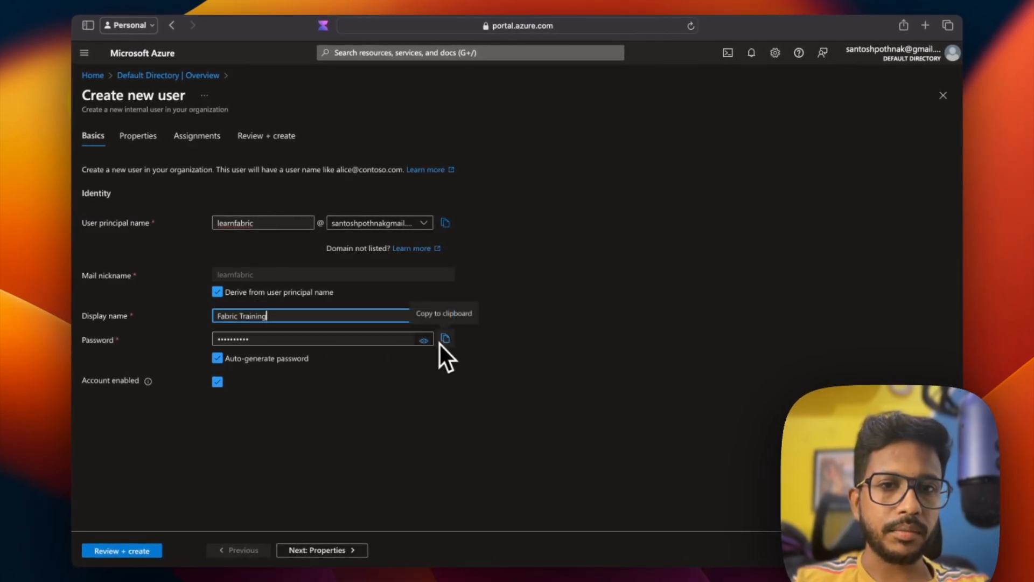
pyautogui.click(446, 223)
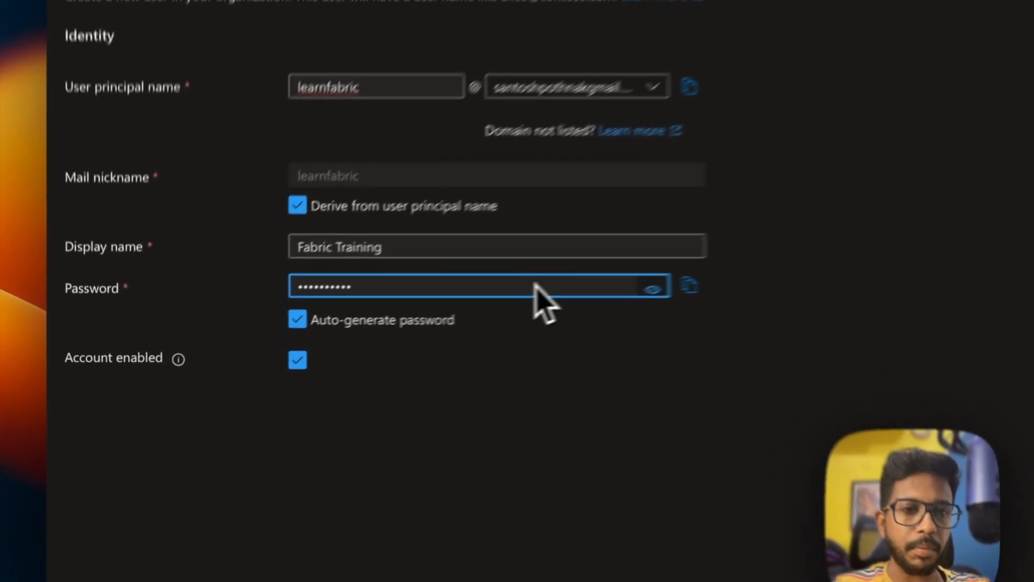
# - Replace the auto-generated password with a custom account password, and copy the full user principal name
pyautogui.doubleClick(360, 339)
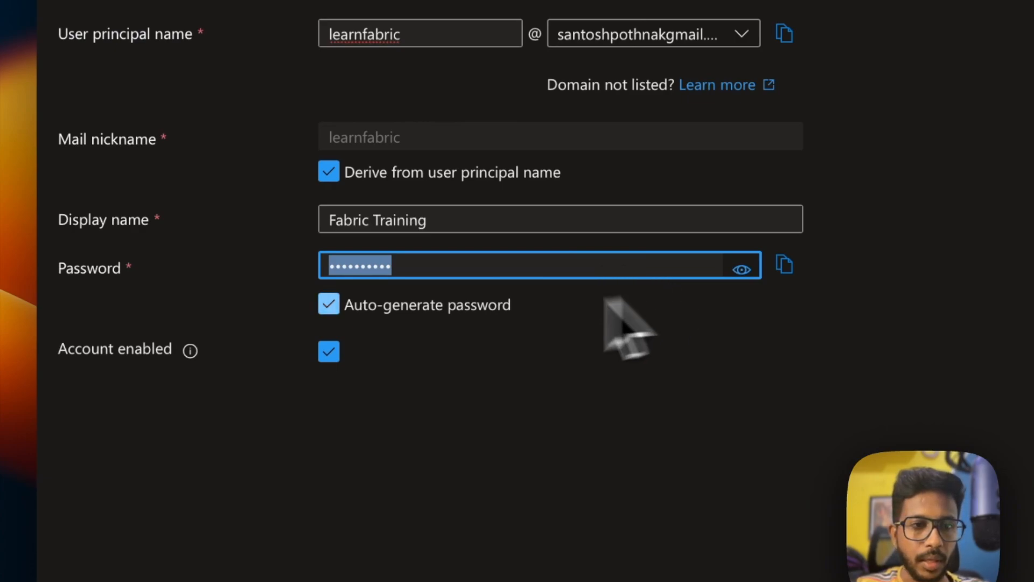
pyautogui.click(346, 314)
pyautogui.click(388, 272)
pyautogui.write('•••••••••')
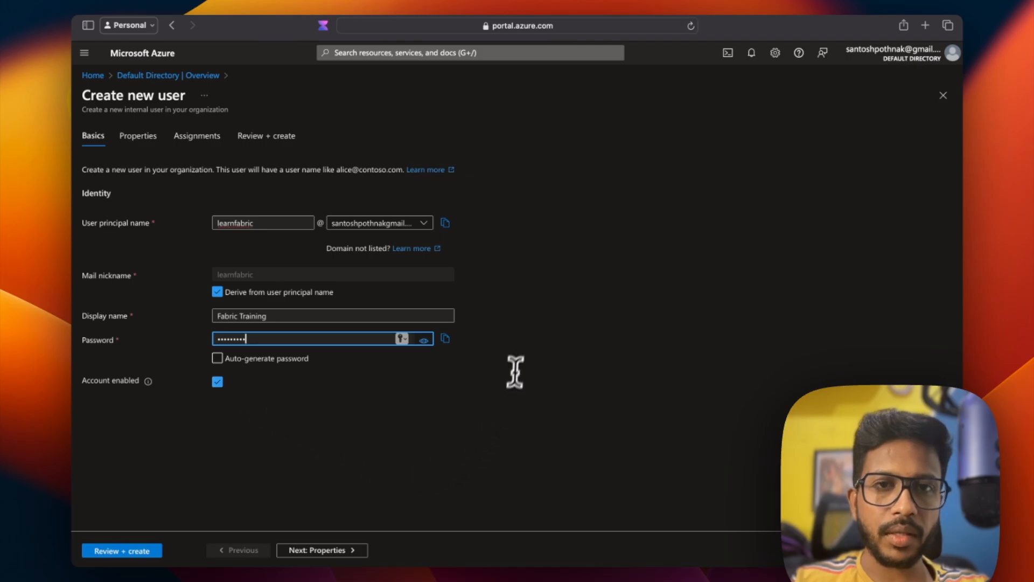
pyautogui.click(446, 223)
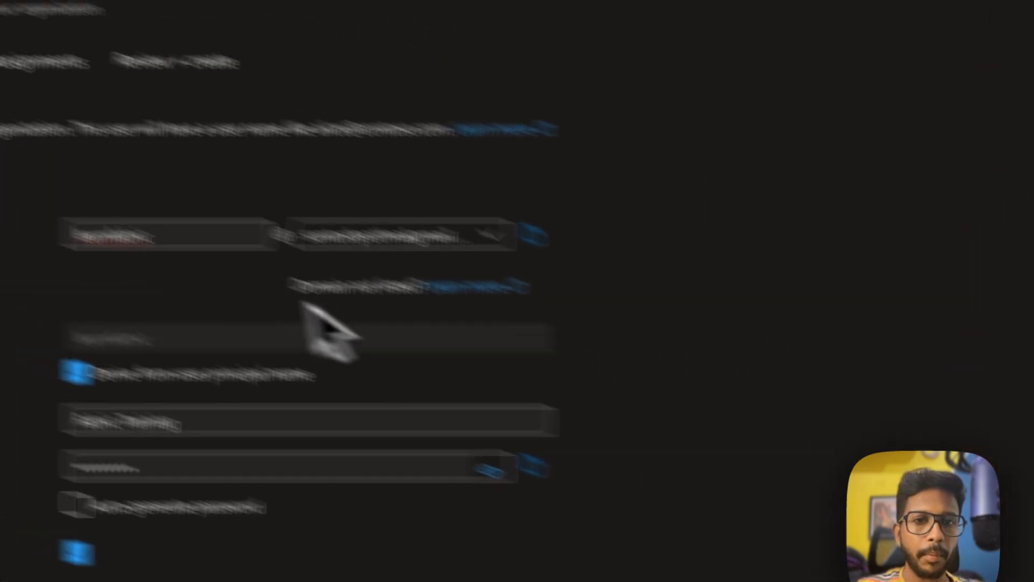
# - Assign the Fabric Administrator role to the new user, filtering the role list by "fabric"
pyautogui.click(38, 64)
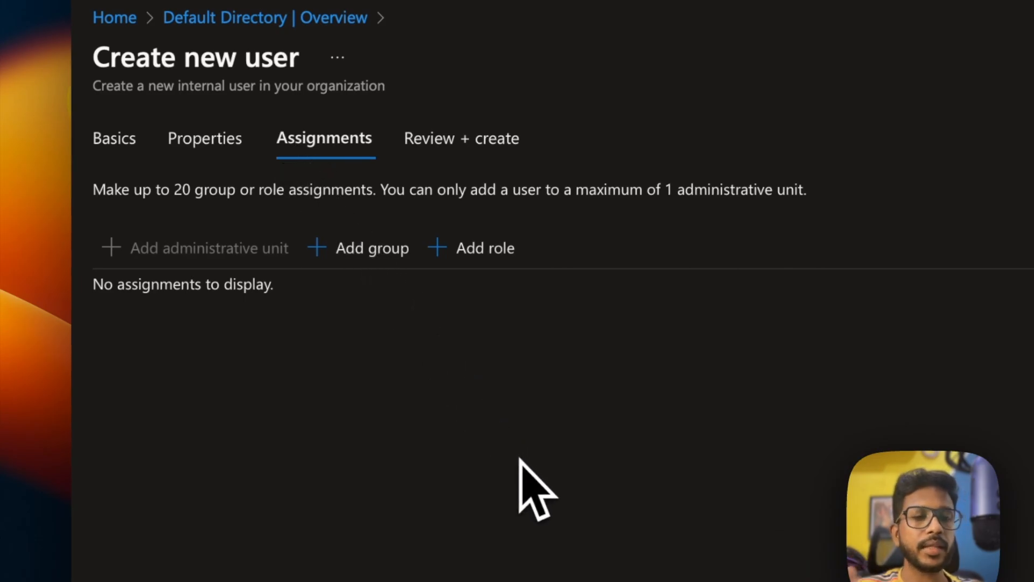
pyautogui.click(513, 254)
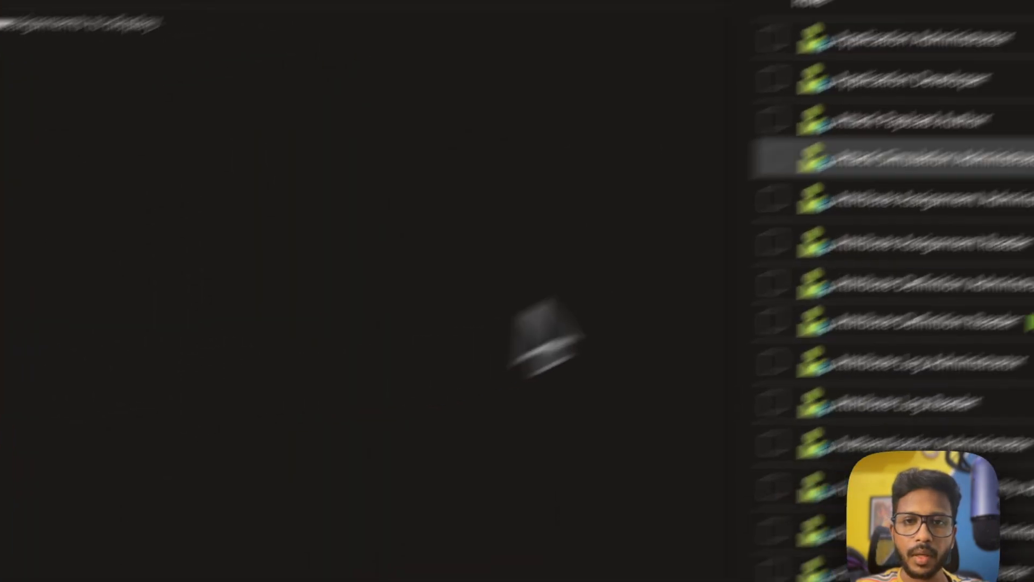
pyautogui.click(547, 97)
pyautogui.write('fabr')
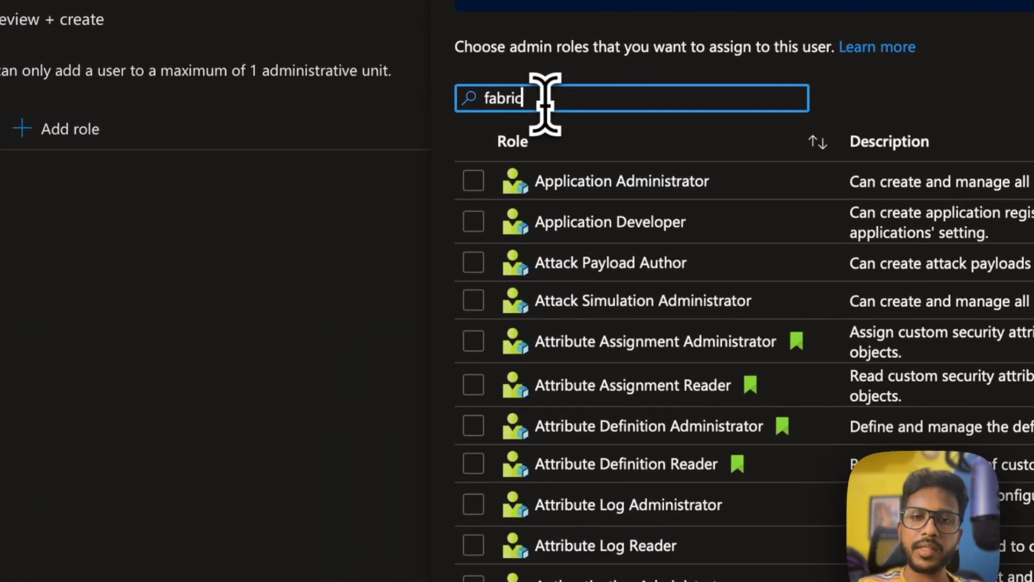
pyautogui.write('ic')
pyautogui.click(473, 181)
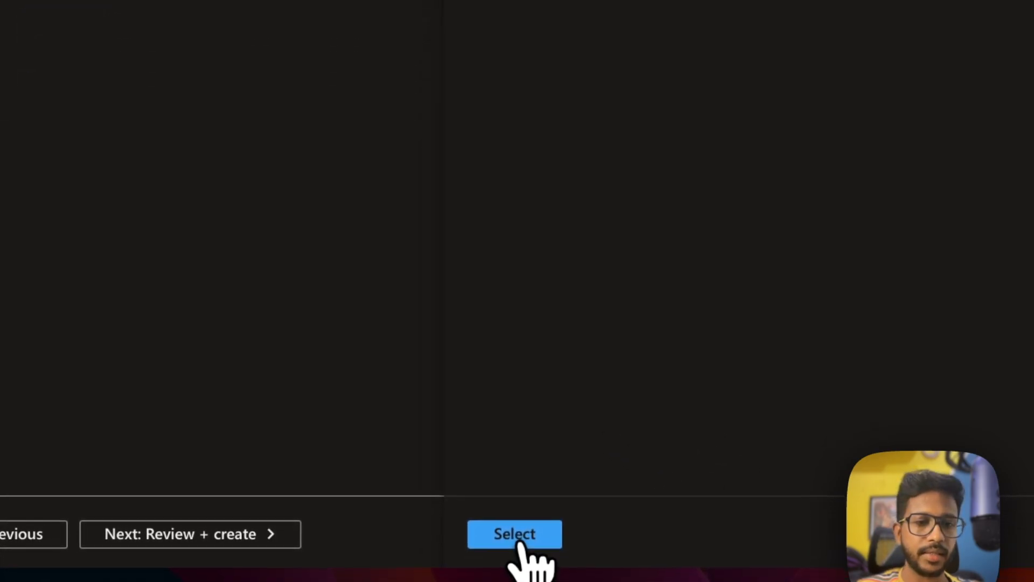
pyautogui.click(518, 544)
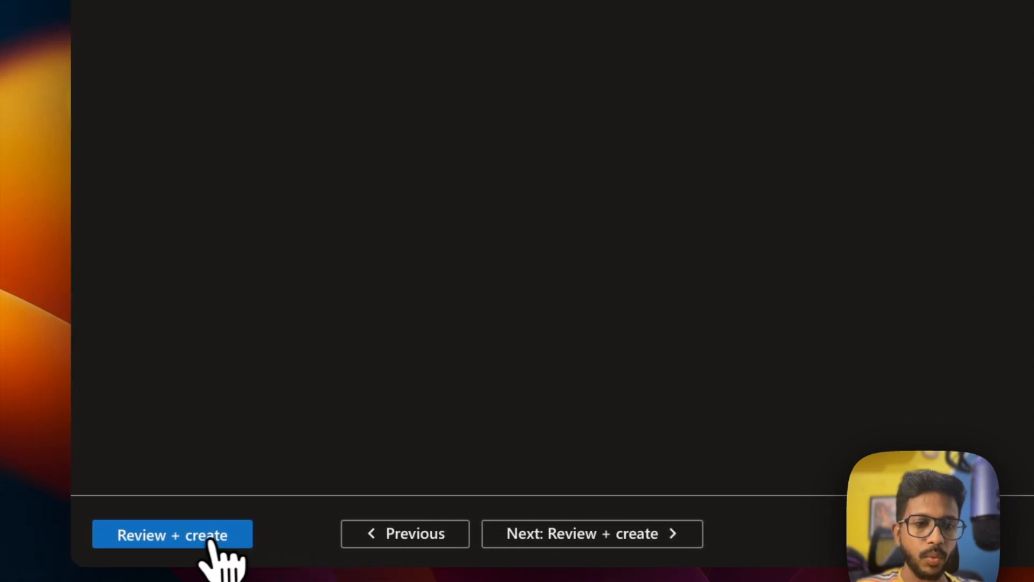
# - Review the new user's settings and create the user, saving the password in the browser when asked
pyautogui.click(210, 540)
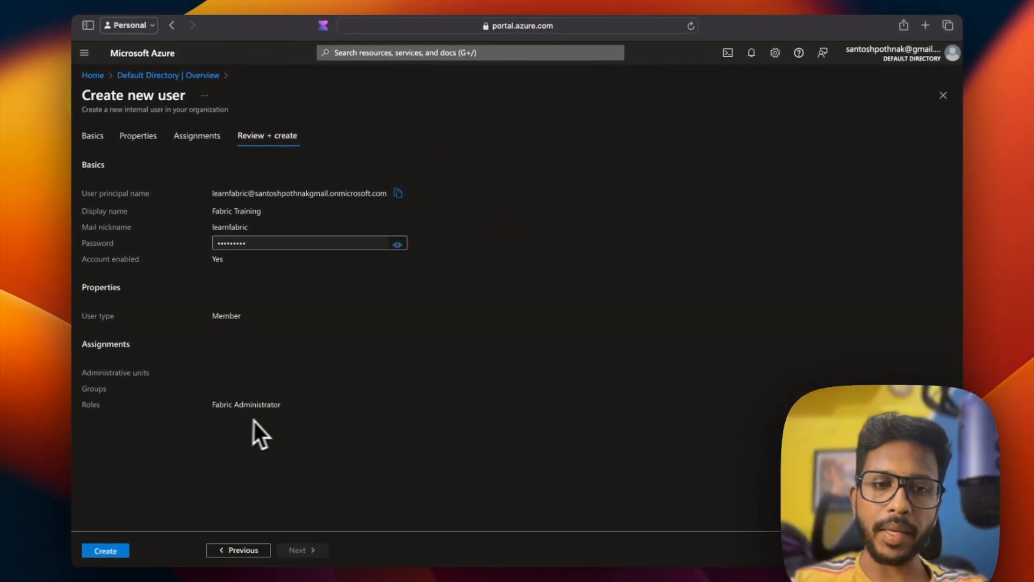
pyautogui.click(105, 550)
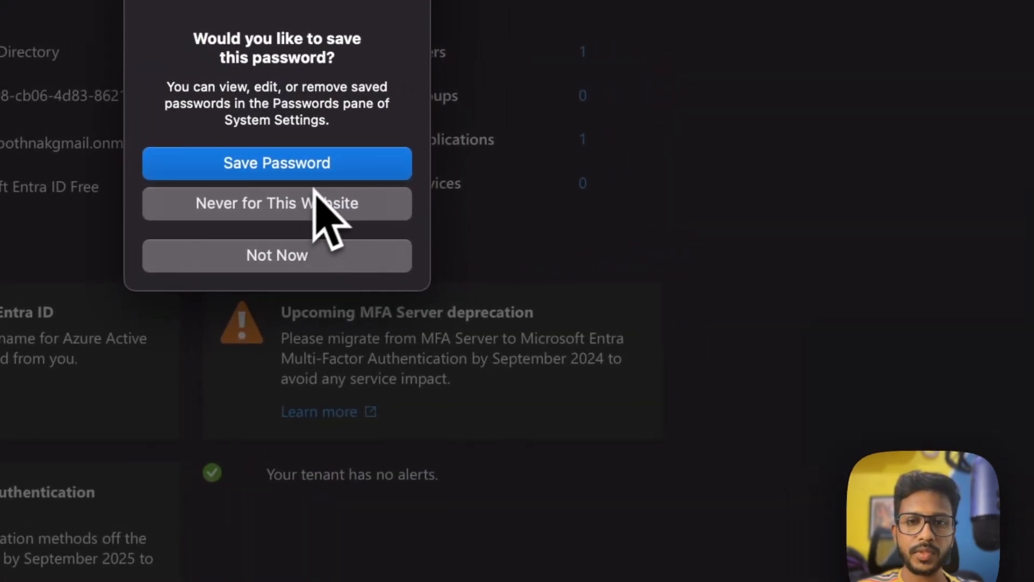
pyautogui.click(327, 175)
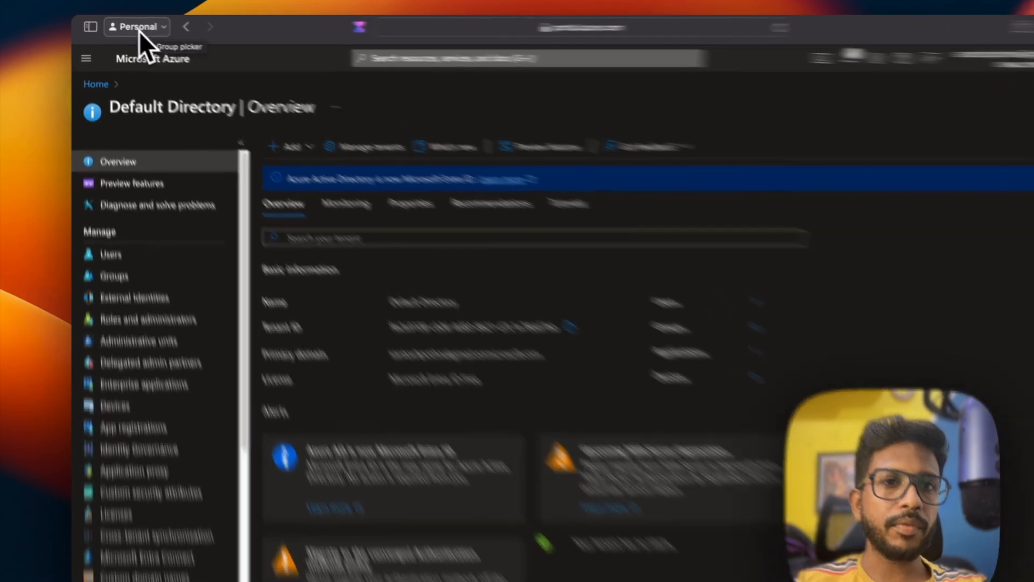
# - Open app.fabric.microsoft.com in a new browser window using the Work profile
pyautogui.click(131, 31)
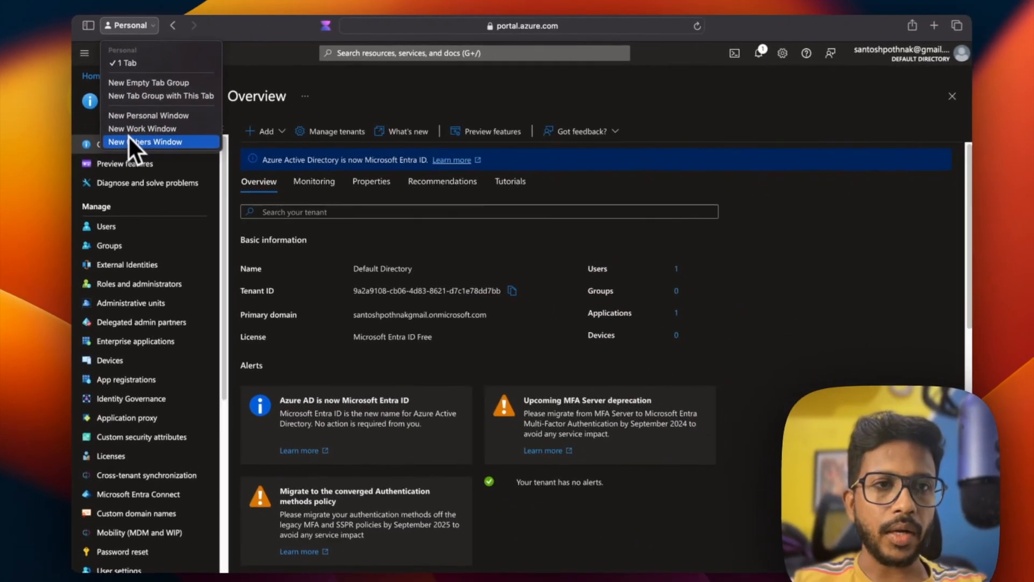
pyautogui.click(134, 133)
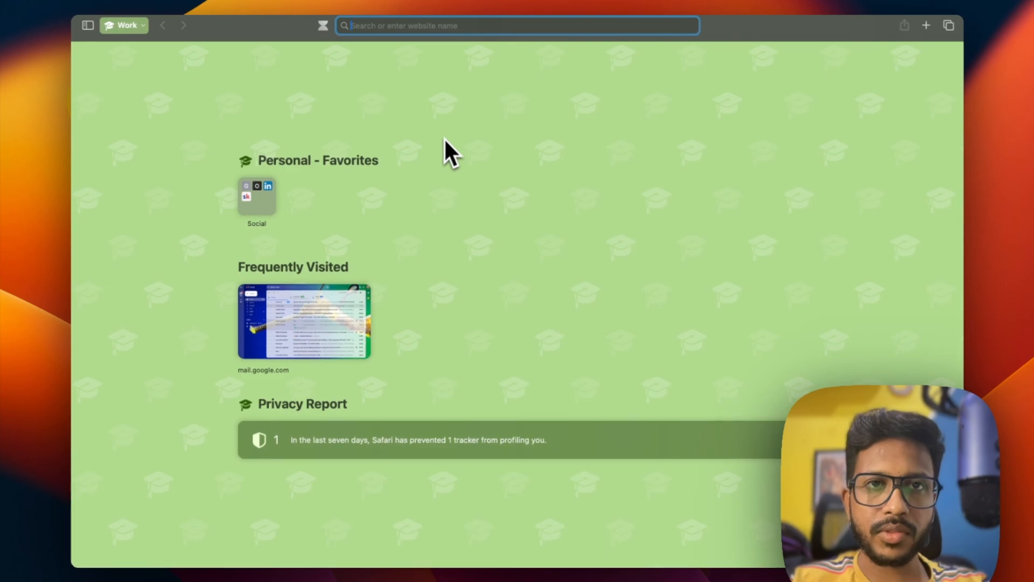
pyautogui.write('app.')
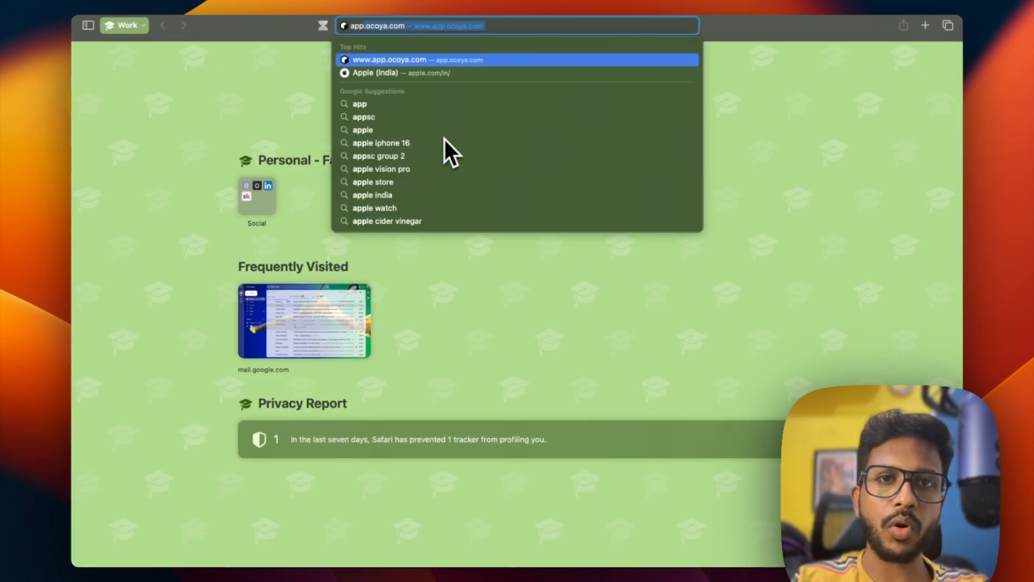
pyautogui.write('fabric')
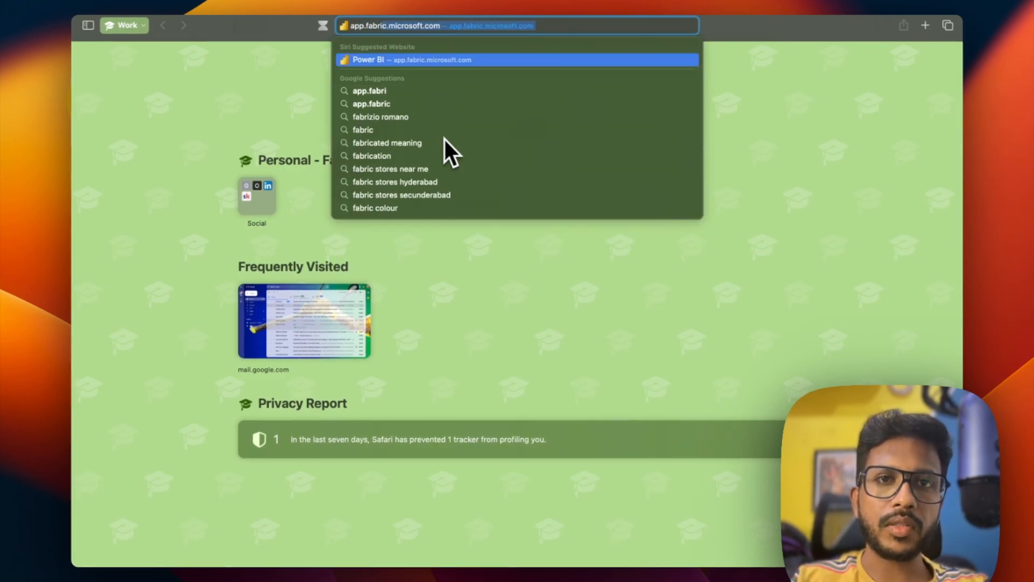
pyautogui.press('Return')
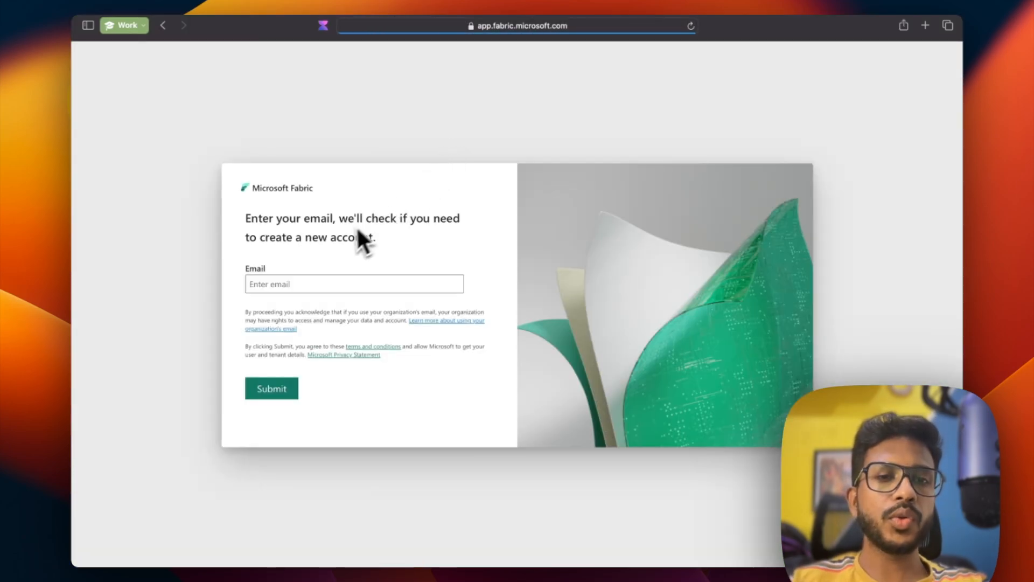
# - Submit the new user's copied principal name as the email for Microsoft Fabric
pyautogui.click(325, 286)
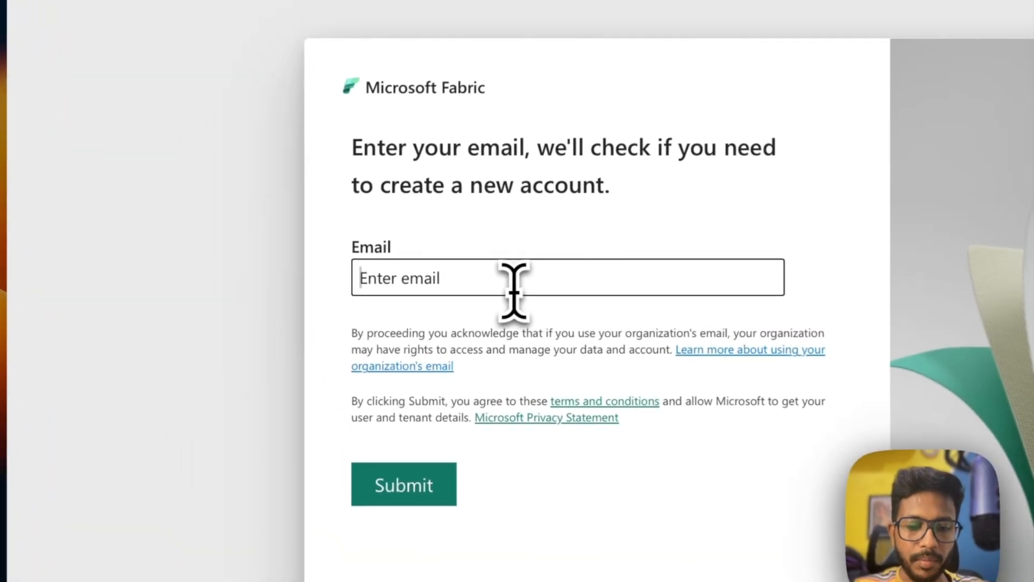
pyautogui.press('super+v')
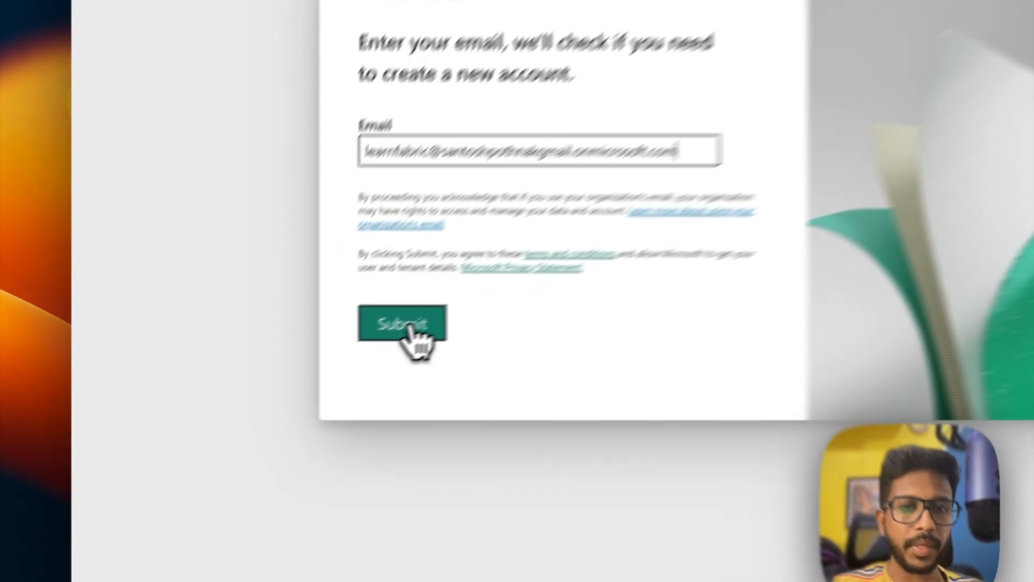
pyautogui.click(275, 391)
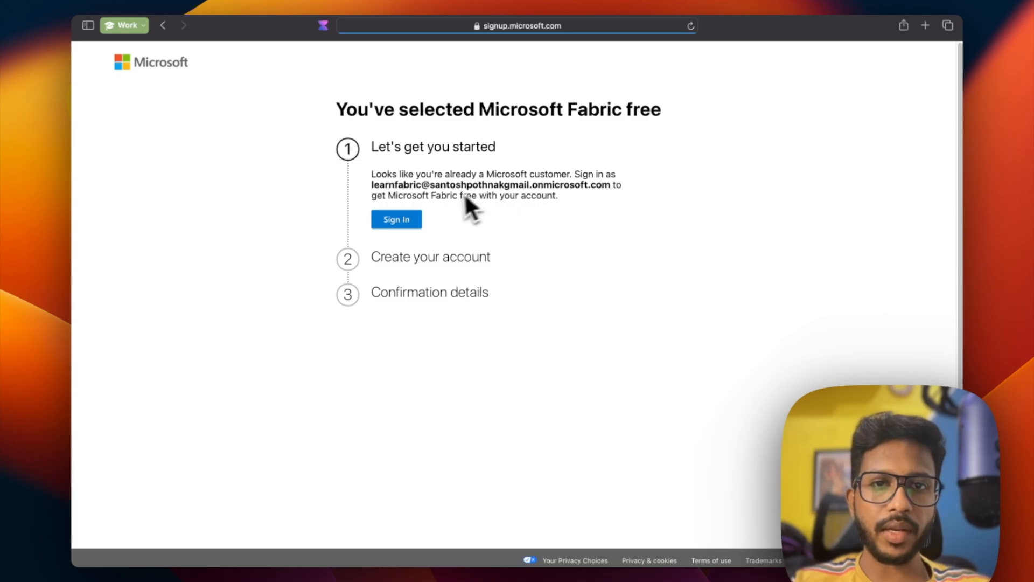
# - Sign in to the existing Microsoft account with the account password, declining to save it in the browser
pyautogui.click(402, 225)
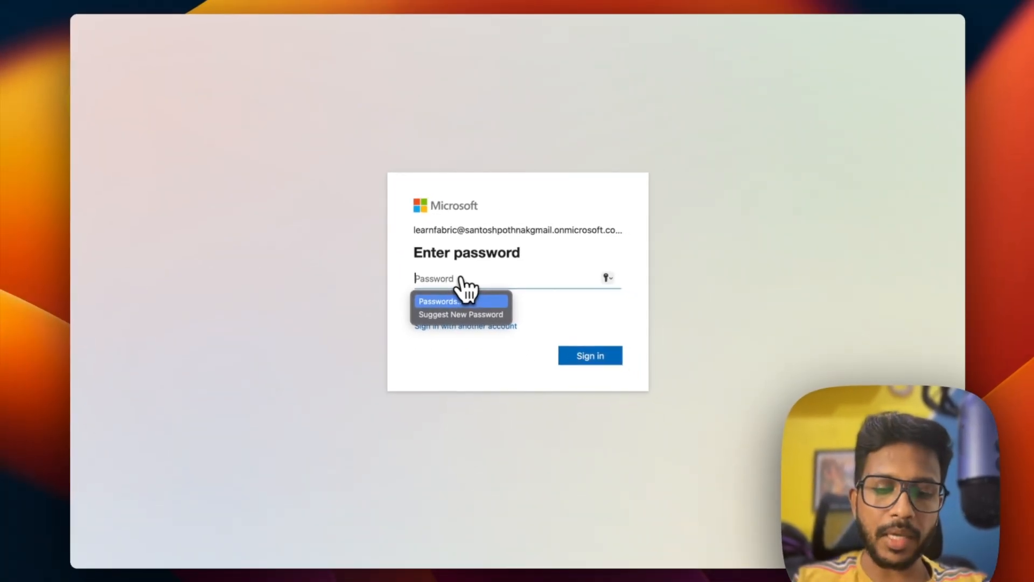
pyautogui.write('••')
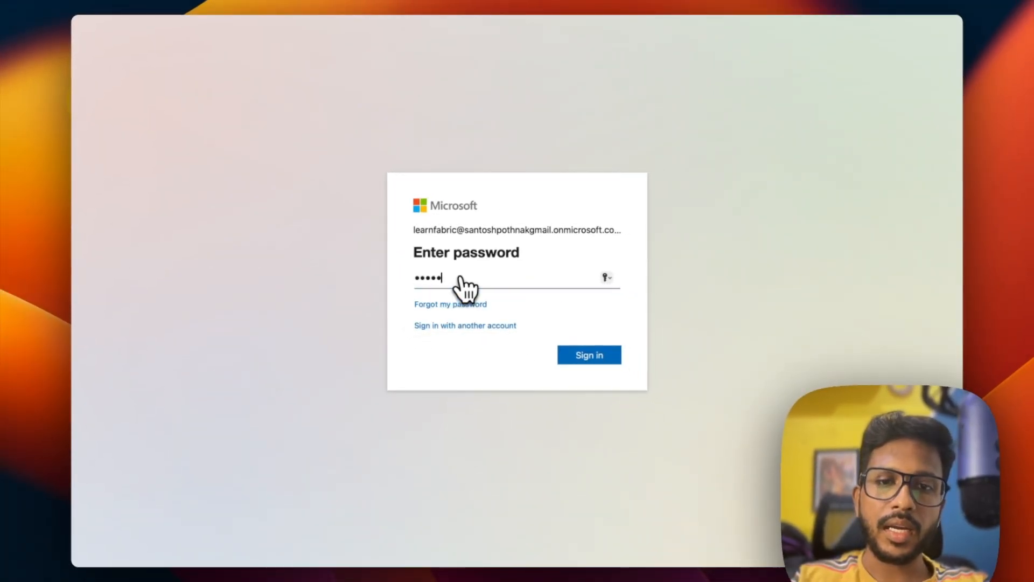
pyautogui.click(577, 356)
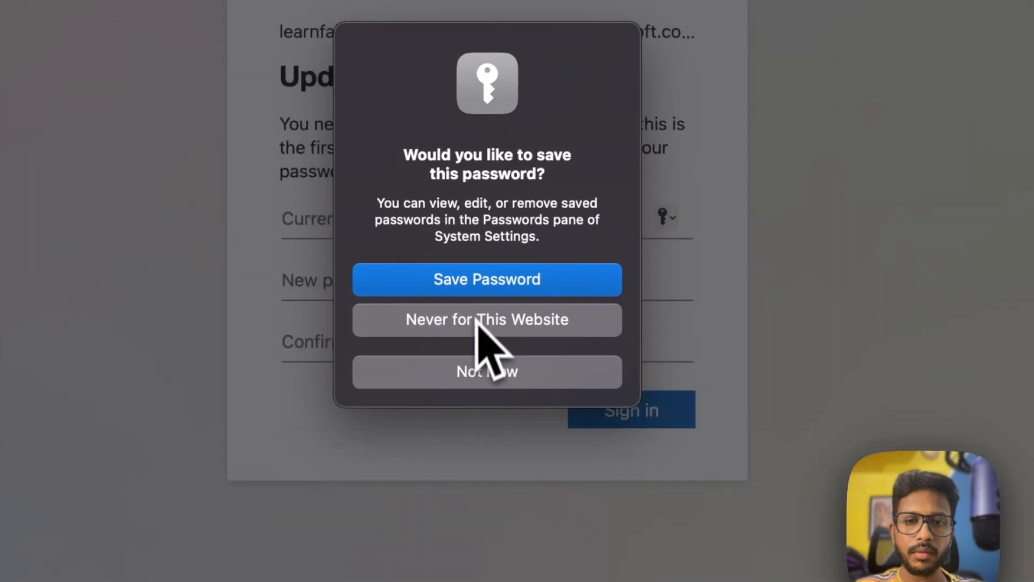
pyautogui.click(466, 371)
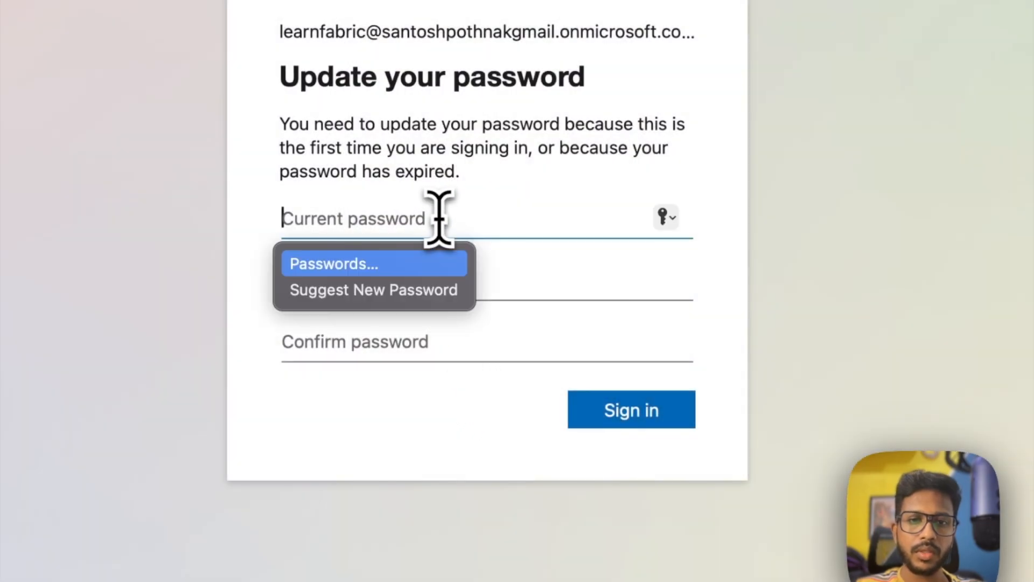
# - Replace the account's current password with a new confirmed one without saving it, and stay signed in with "Don't show this again" enabled
pyautogui.write('•••••••')
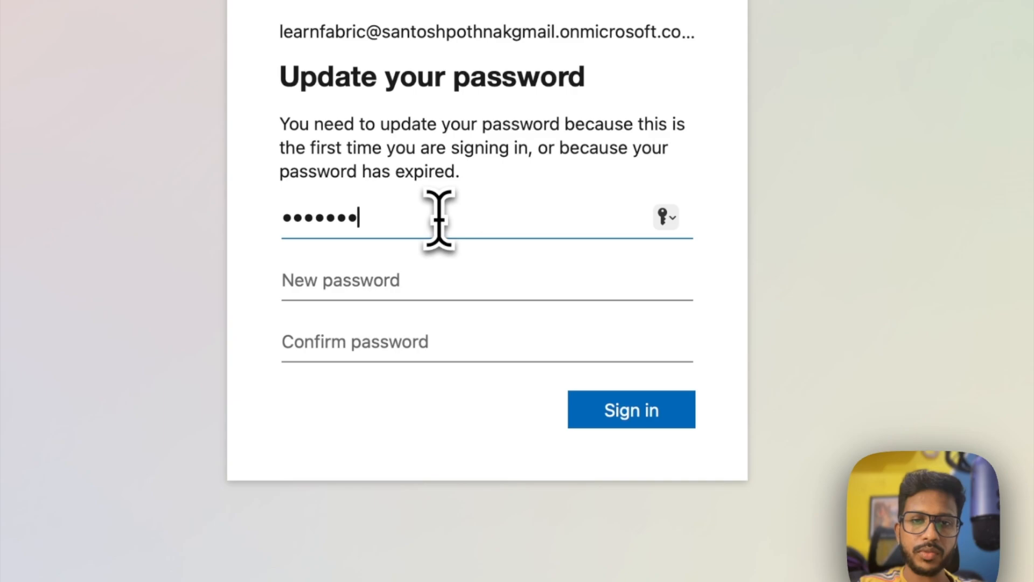
pyautogui.write('•••')
pyautogui.press('Tab')
pyautogui.write('••••••')
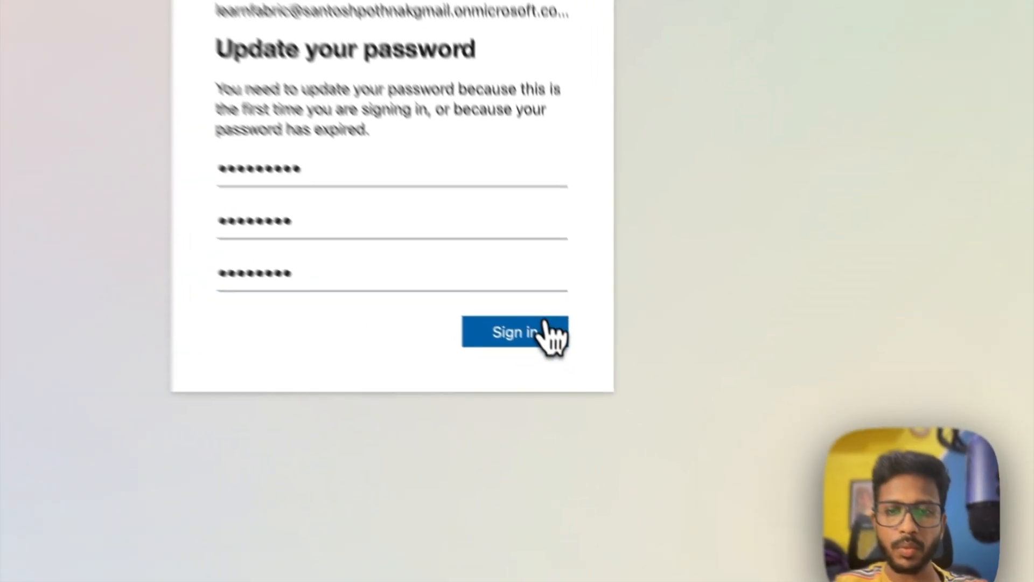
pyautogui.click(603, 385)
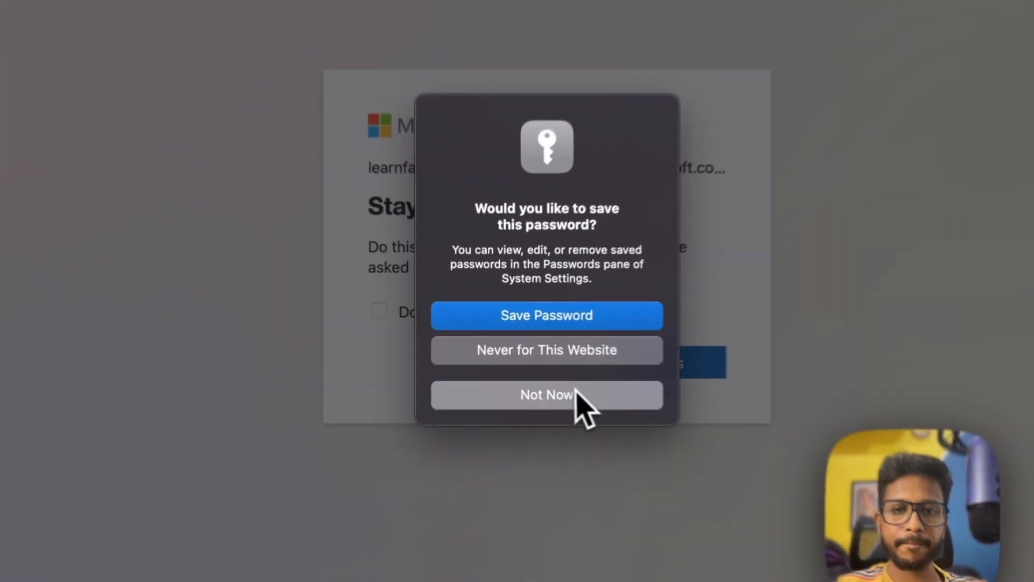
pyautogui.click(533, 368)
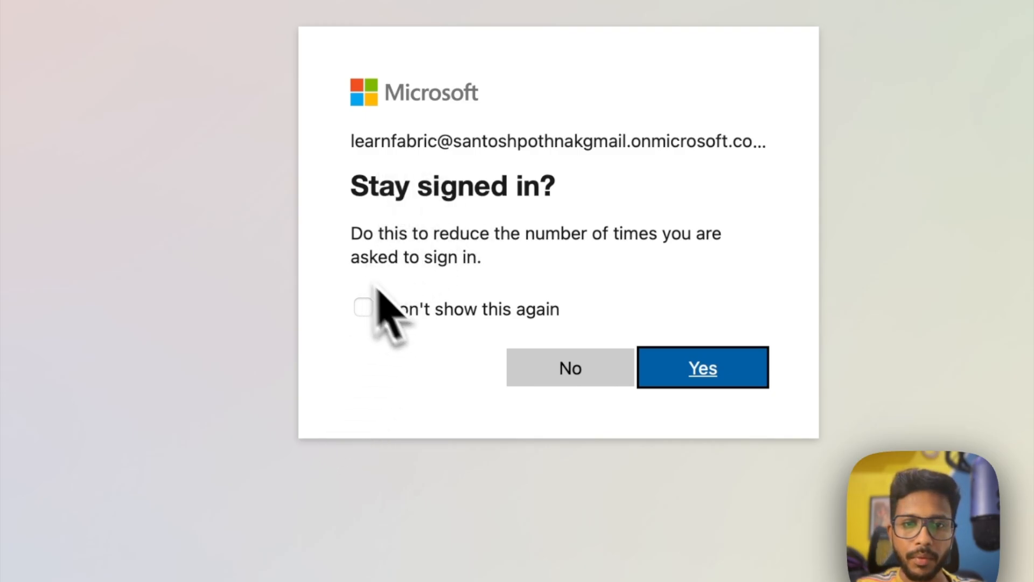
pyautogui.click(453, 319)
pyautogui.click(716, 377)
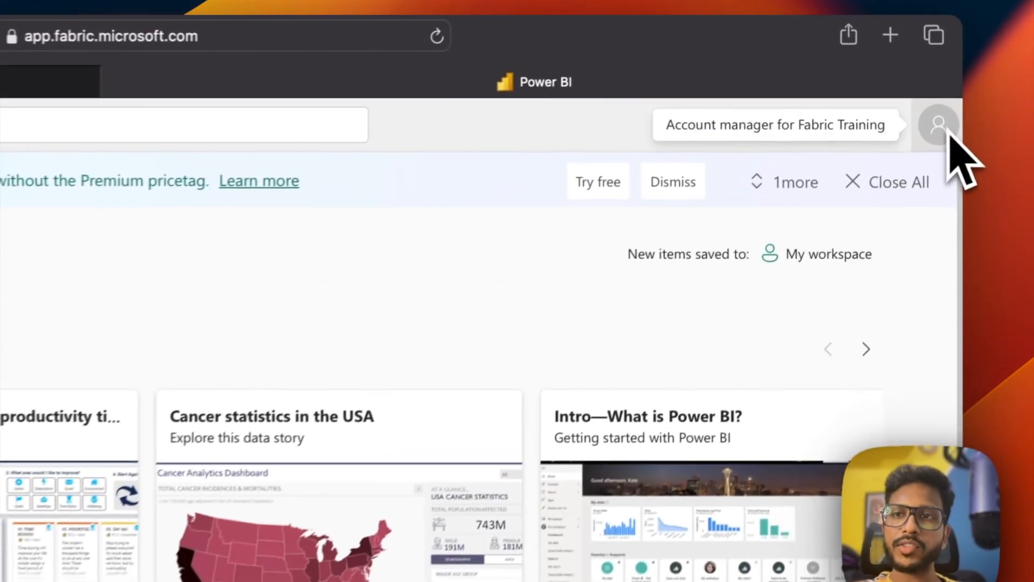
# - Start the free Microsoft Fabric trial from the account manager and continue to the Fabric Home Page
pyautogui.click(950, 72)
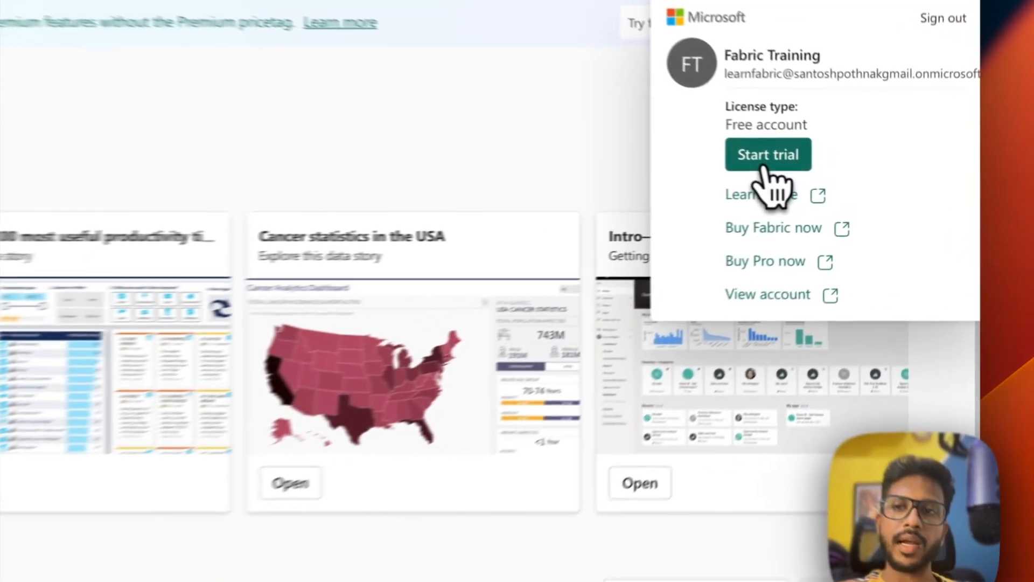
pyautogui.click(840, 181)
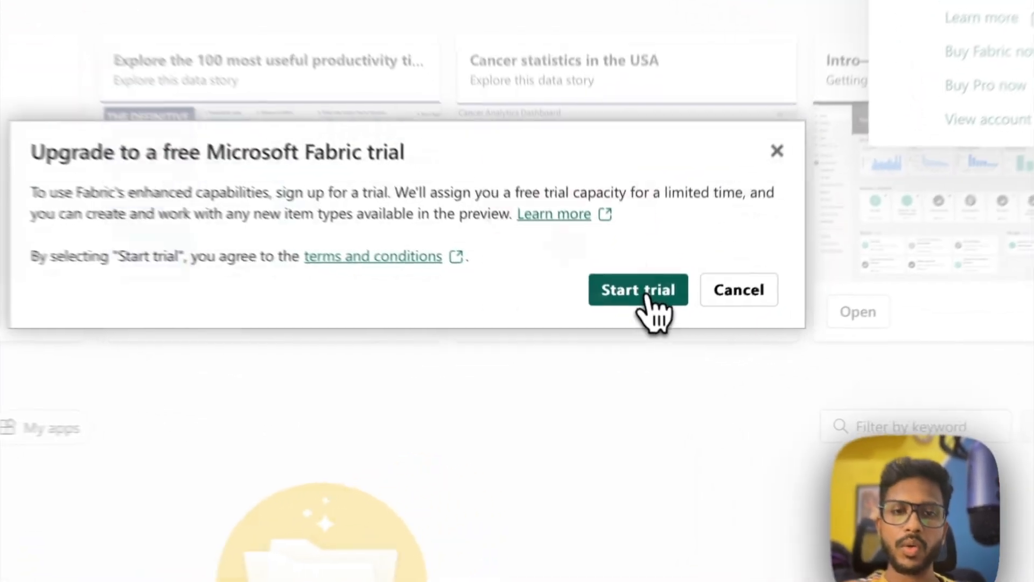
pyautogui.click(654, 351)
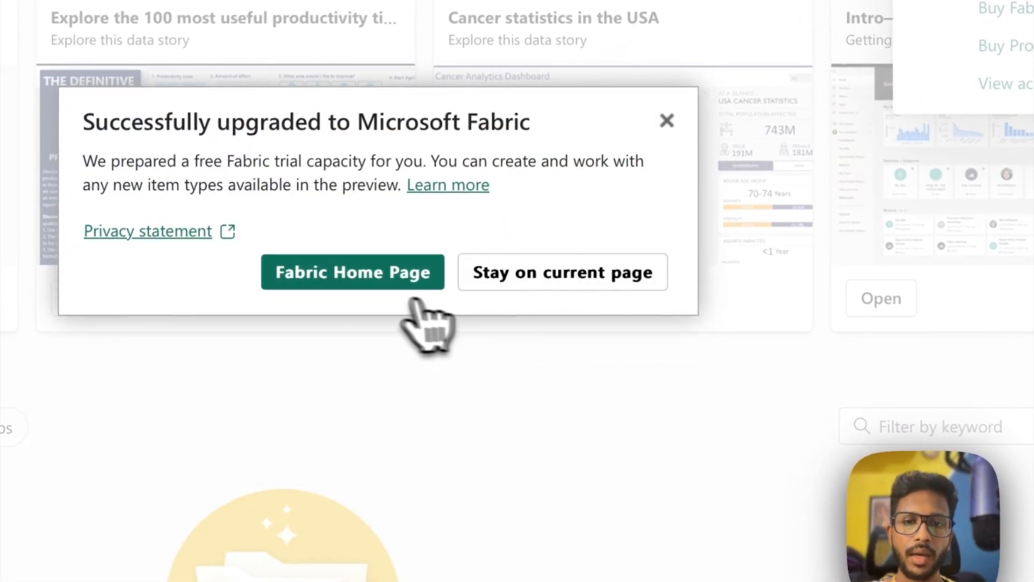
pyautogui.click(381, 286)
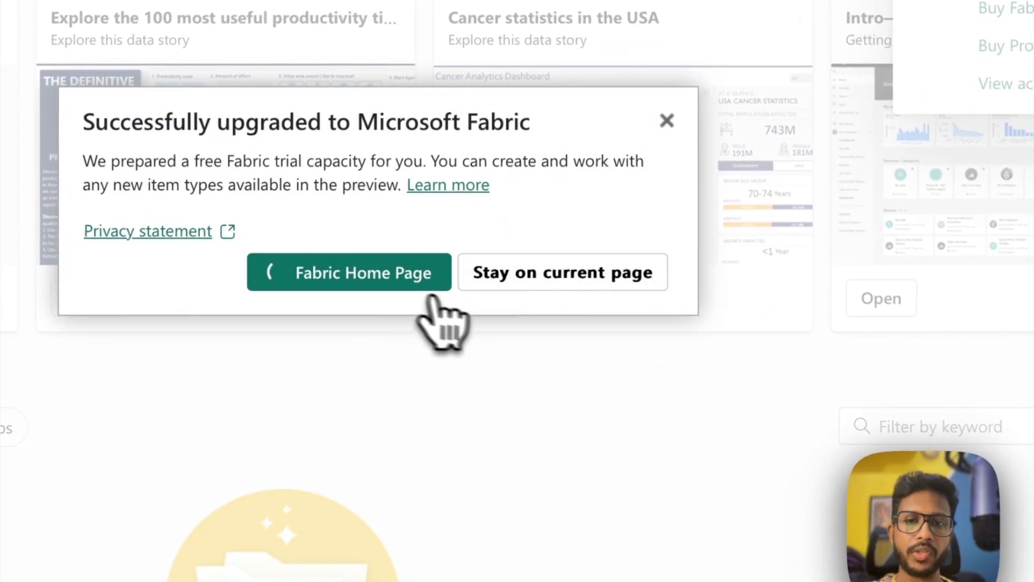